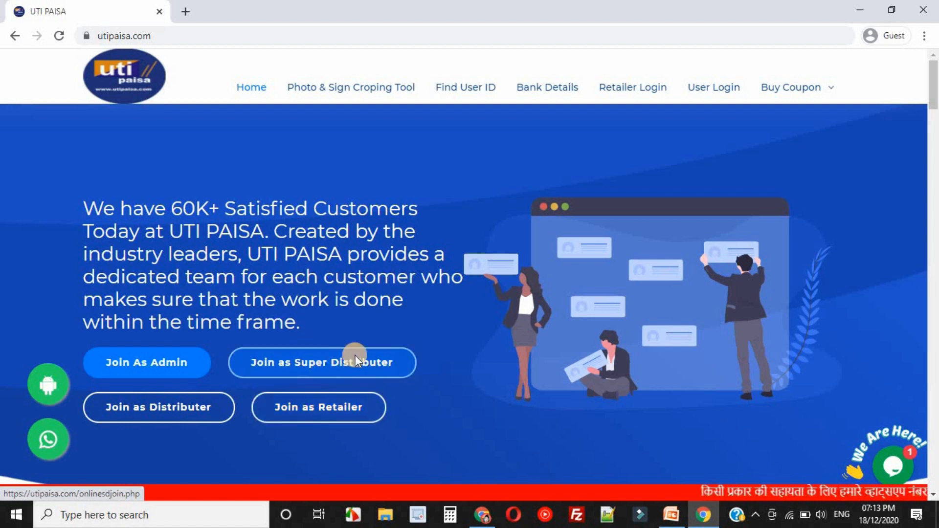
Register as a retailer with the applicant's details, then pay the ₹5 registration fee through Paytm.
{"action": "left_click", "coordinate": [326, 409]}
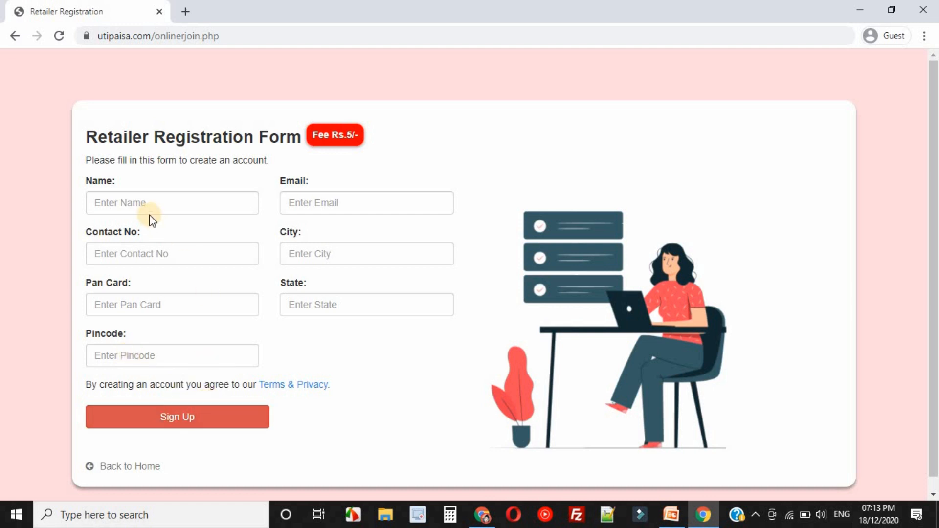
{"action": "left_click", "coordinate": [137, 199]}
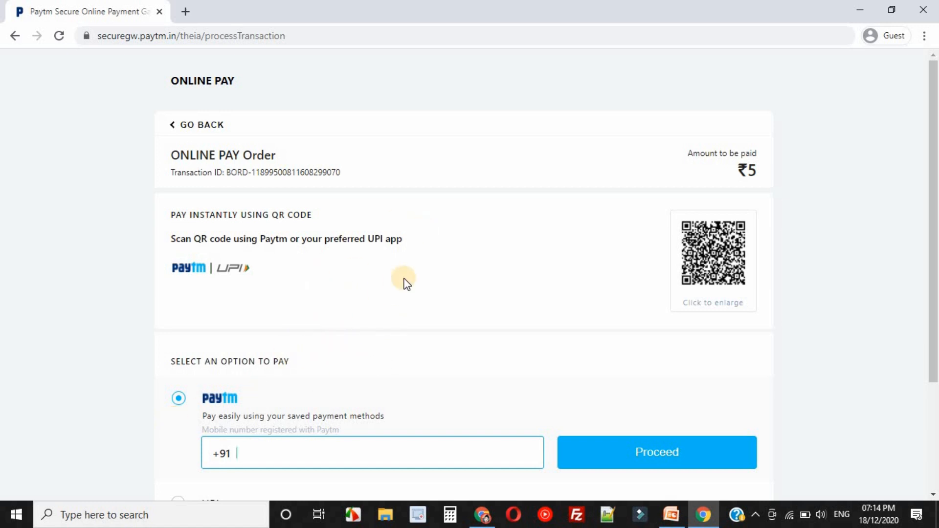
{"action": "scroll", "coordinate": [359, 351], "scroll_direction": "down", "scroll_amount": 3}
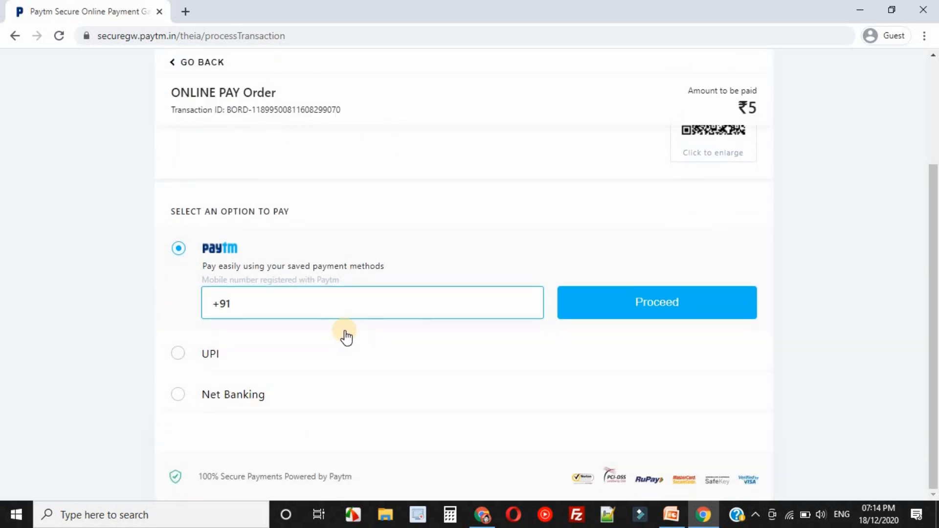
{"action": "scroll", "coordinate": [419, 345], "scroll_direction": "up", "scroll_amount": 3}
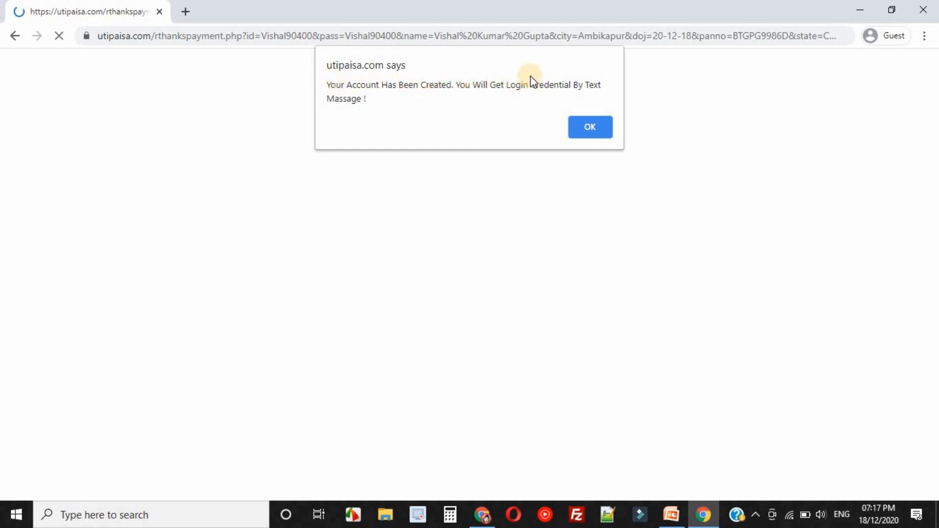
{"action": "left_click", "coordinate": [591, 127]}
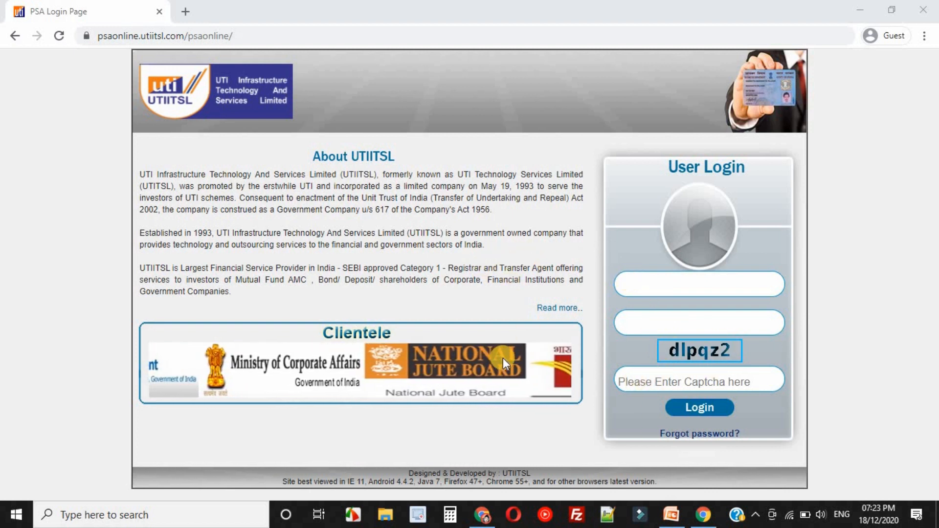
Copy the user ID and password from the Account Created Info email in Gmail and log in to the UTIITSL PSA portal with the captcha.
{"action": "left_click", "coordinate": [483, 517]}
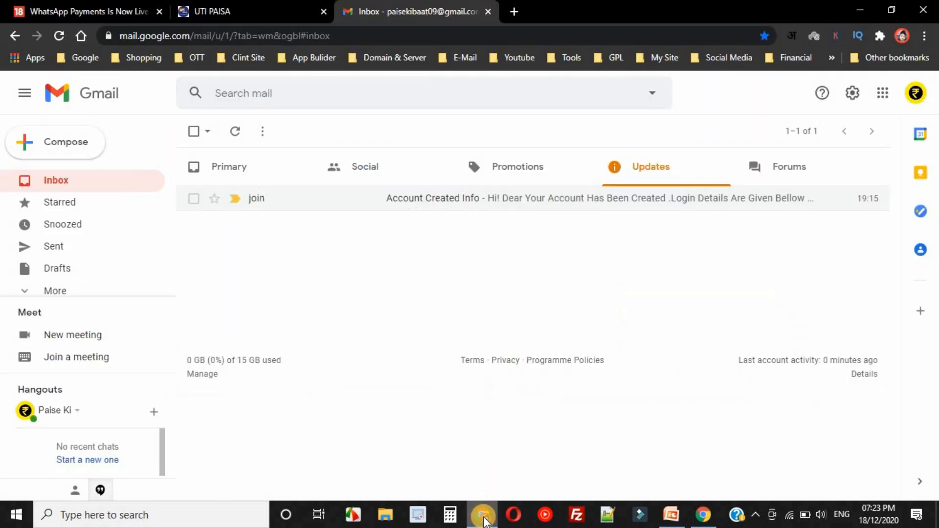
{"action": "left_click", "coordinate": [409, 201]}
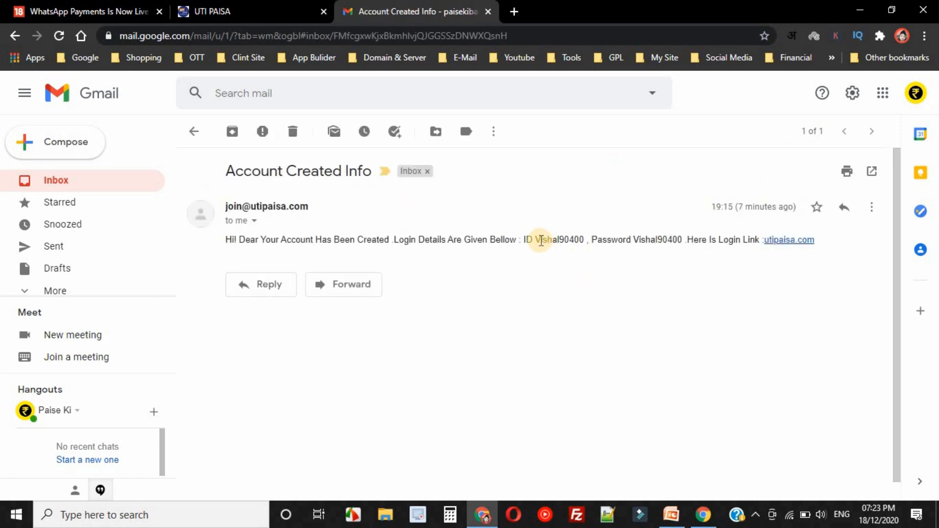
{"action": "triple_click", "coordinate": [645, 239]}
{"action": "double_click", "coordinate": [557, 239]}
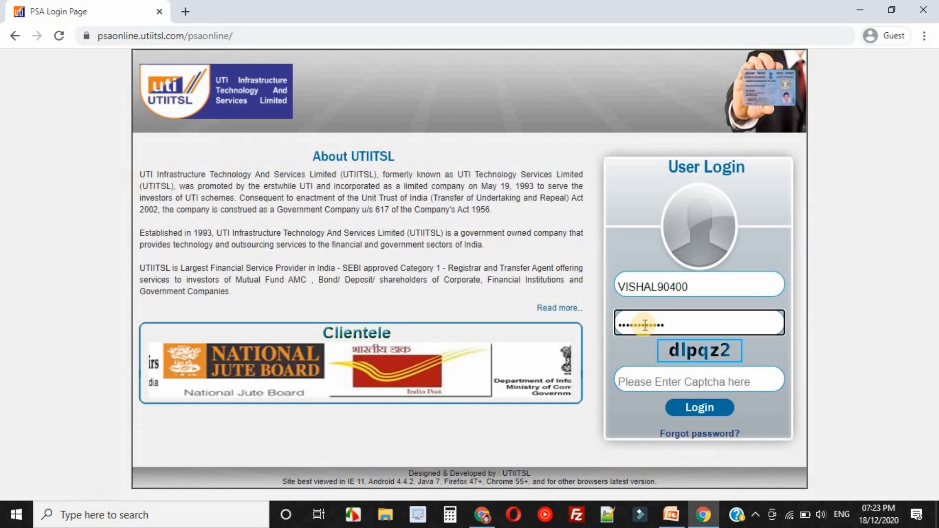
{"action": "left_click", "coordinate": [635, 380]}
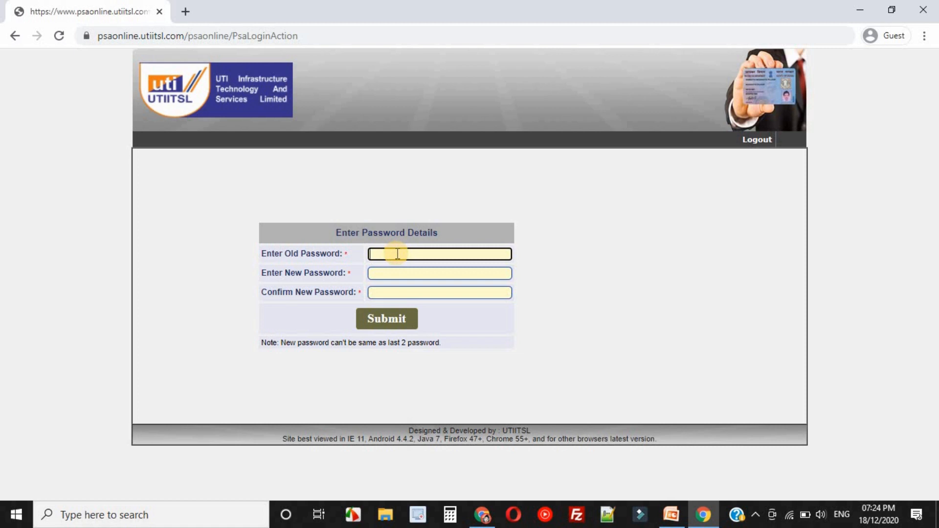
Change the account password by entering the old password and the new password twice, then return to the login page.
{"action": "key", "text": "ctrl+v"}
{"action": "key", "text": "Tab"}
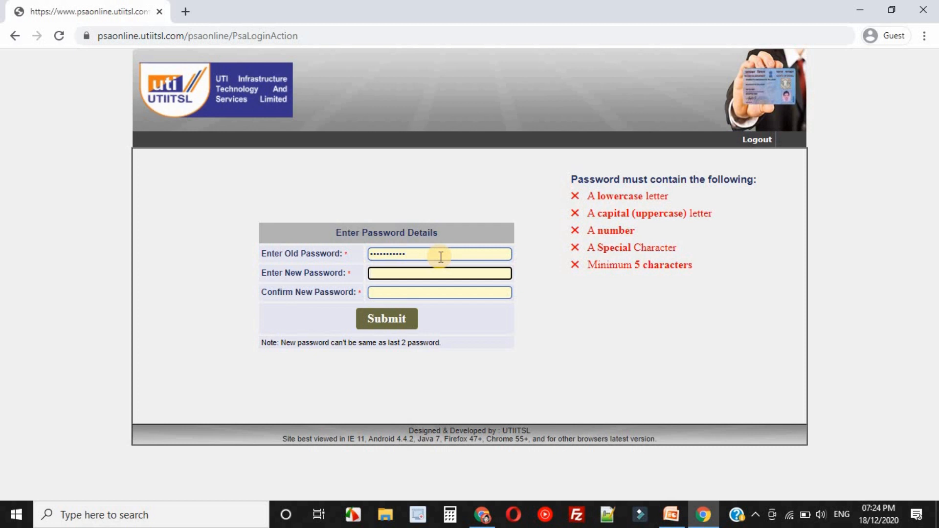
{"action": "type", "text": "••••••••••••"}
{"action": "key", "text": "Tab"}
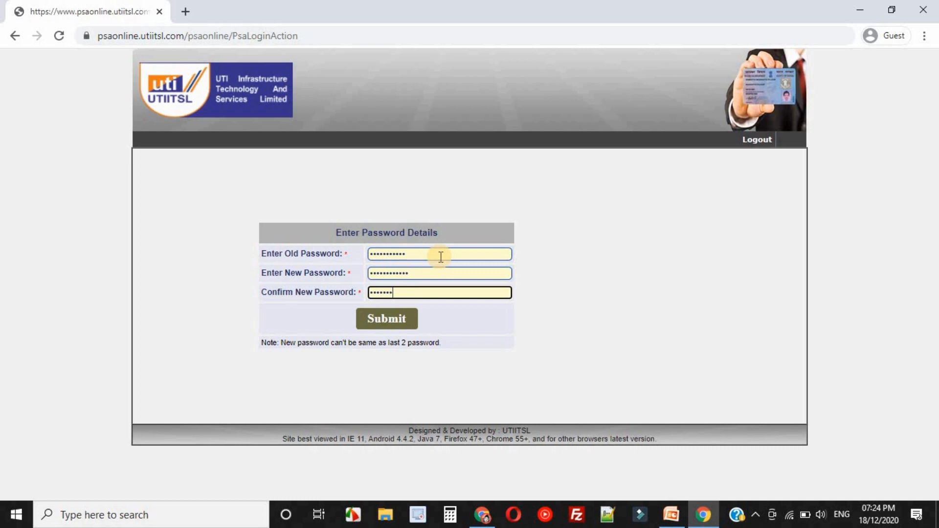
{"action": "type", "text": "••••••••••••"}
{"action": "left_click", "coordinate": [391, 323]}
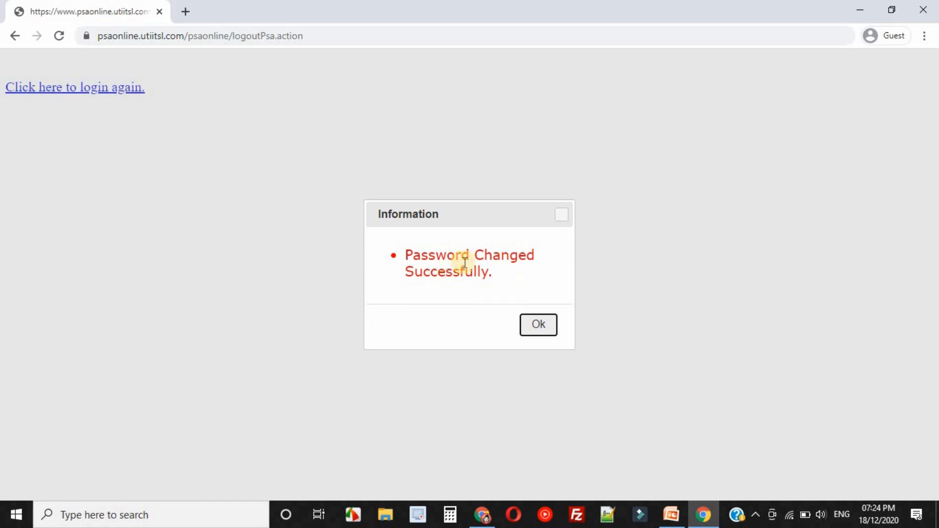
{"action": "left_click", "coordinate": [540, 328]}
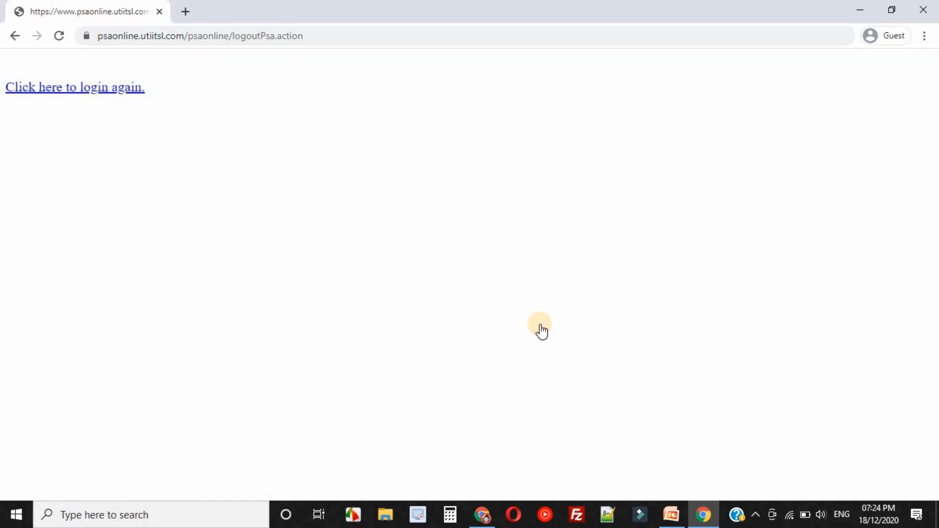
{"action": "left_click", "coordinate": [106, 88]}
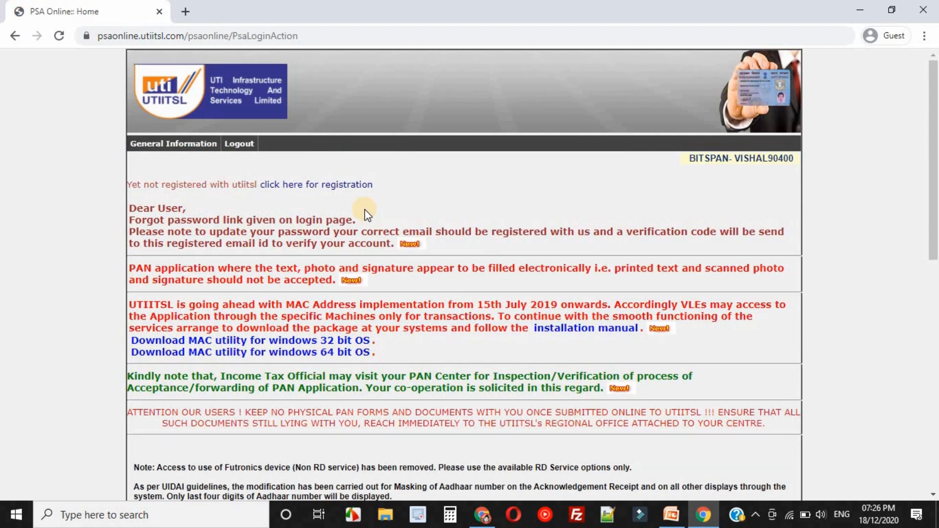
Register with UTIITSL by agreeing to the terms, selecting CHHATTISGARH as the state, entering the applicant's PAN and submitting the form.
{"action": "left_click", "coordinate": [331, 188]}
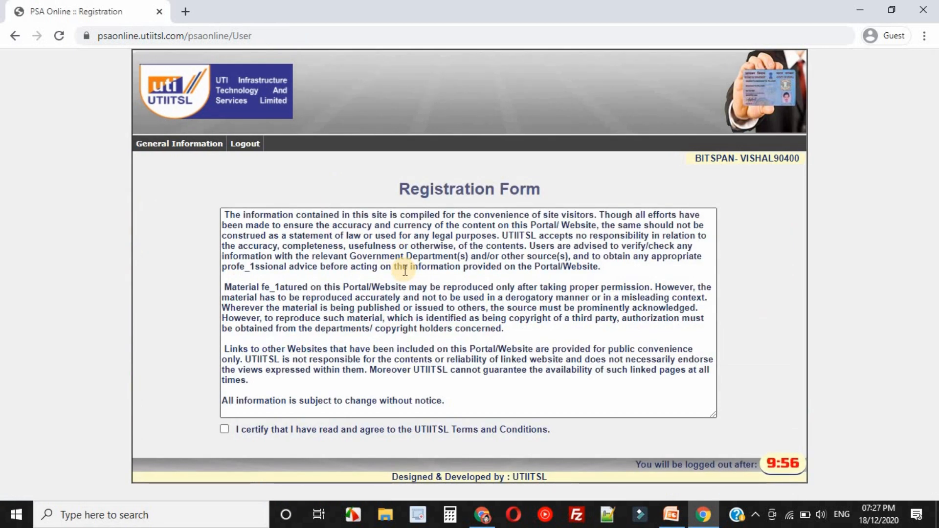
{"action": "left_click", "coordinate": [225, 430]}
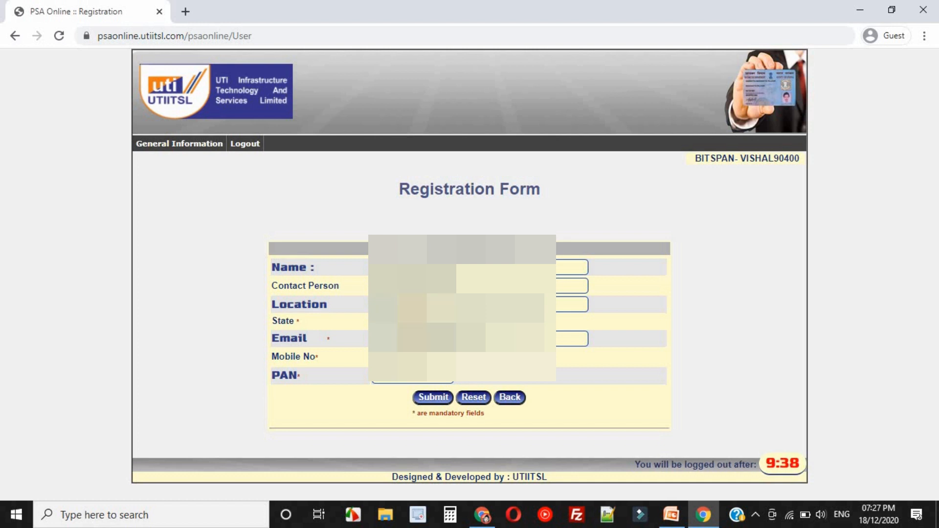
{"action": "left_click", "coordinate": [423, 321]}
{"action": "scroll", "coordinate": [423, 196], "scroll_direction": "down", "scroll_amount": 1}
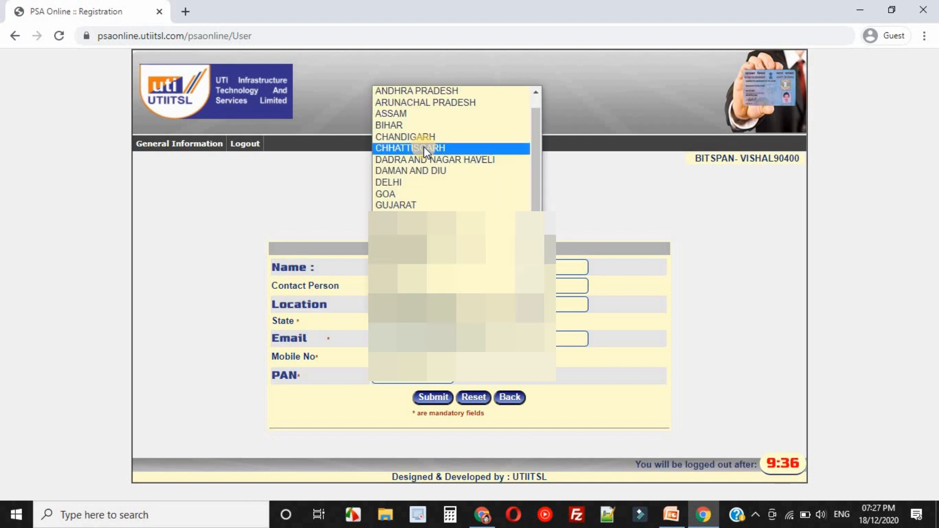
{"action": "left_click", "coordinate": [424, 146]}
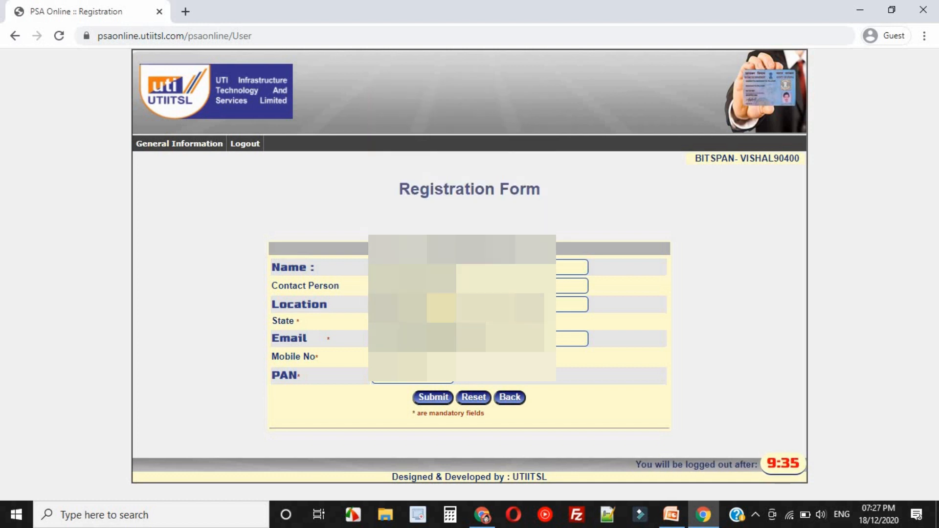
{"action": "left_click", "coordinate": [390, 382]}
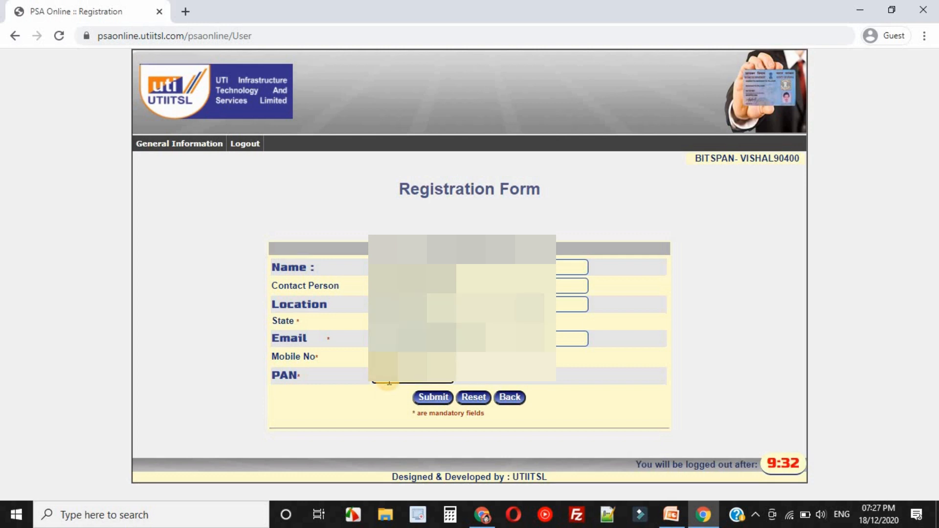
{"action": "left_click", "coordinate": [433, 398]}
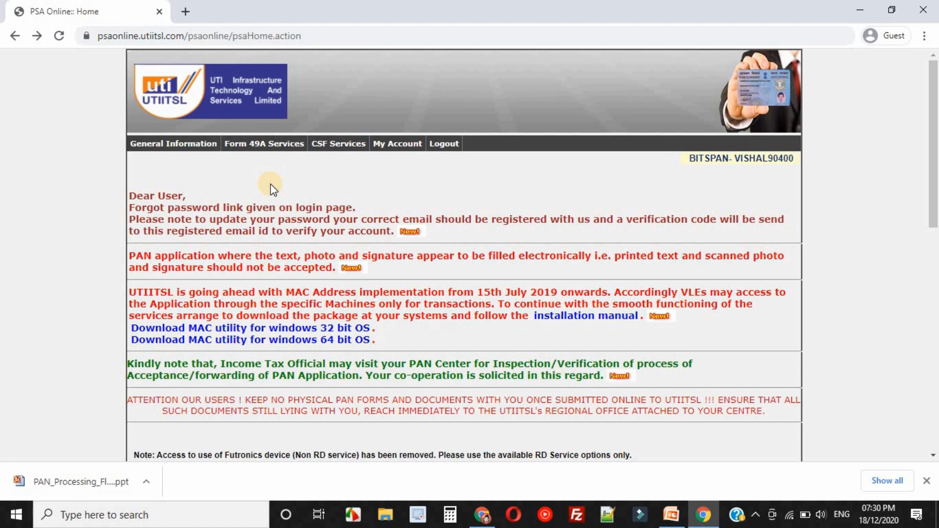
Log out of the PSA portal and open utipaisa.com in a new browser tab.
{"action": "left_click", "coordinate": [449, 155]}
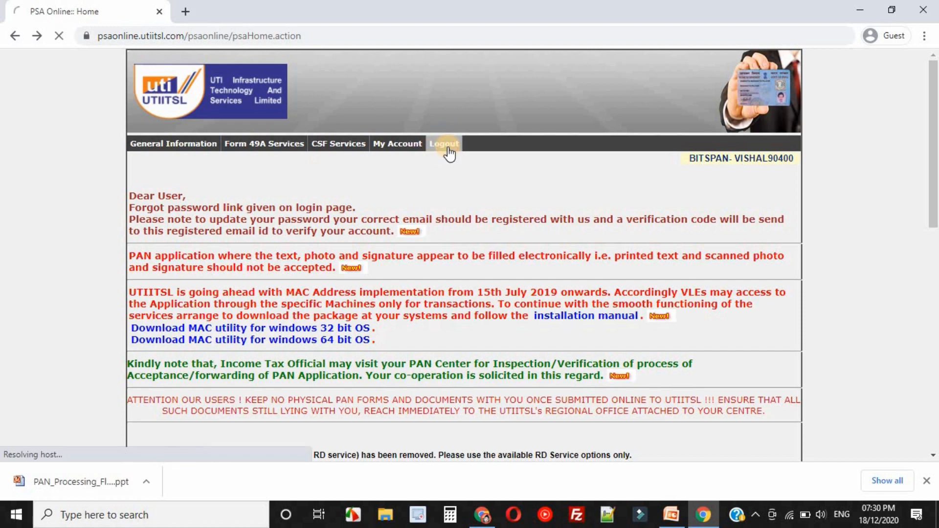
{"action": "left_click", "coordinate": [185, 12]}
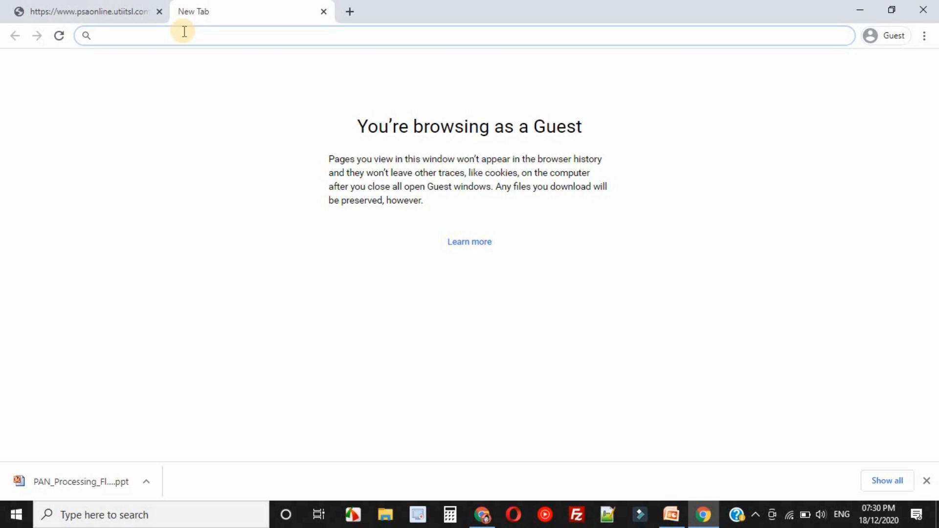
{"action": "type", "text": "utipaisa.com"}
{"action": "key", "text": "Return"}
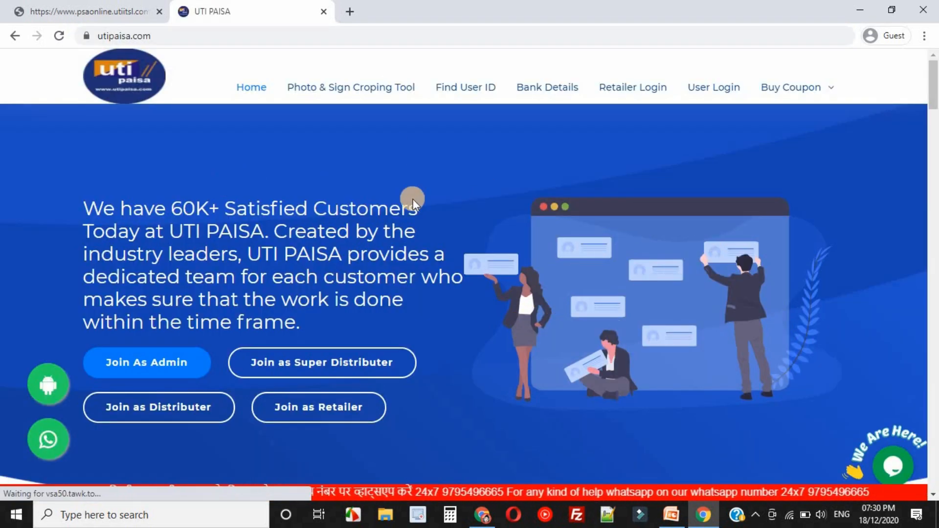
Open the retailer coupon purchase form and enter the retailer's ID.
{"action": "mouse_move", "coordinate": [831, 91]}
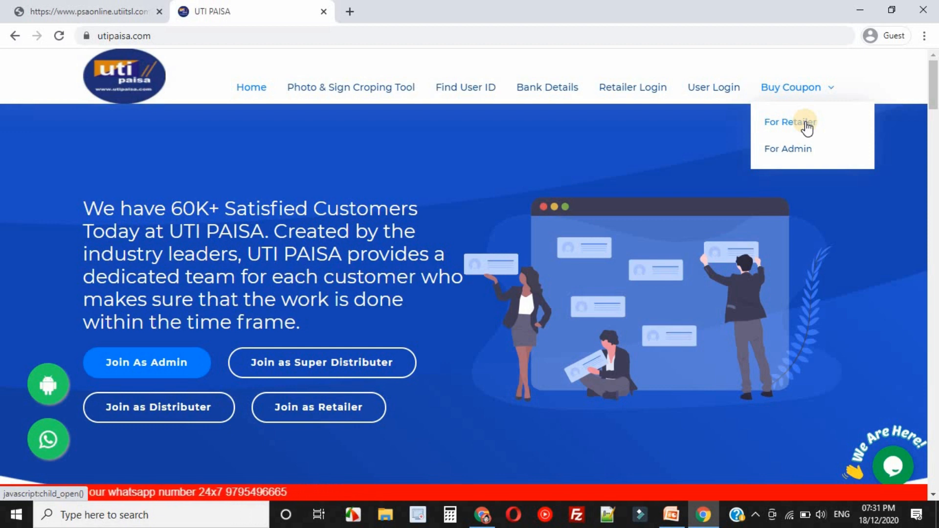
{"action": "left_click", "coordinate": [805, 125]}
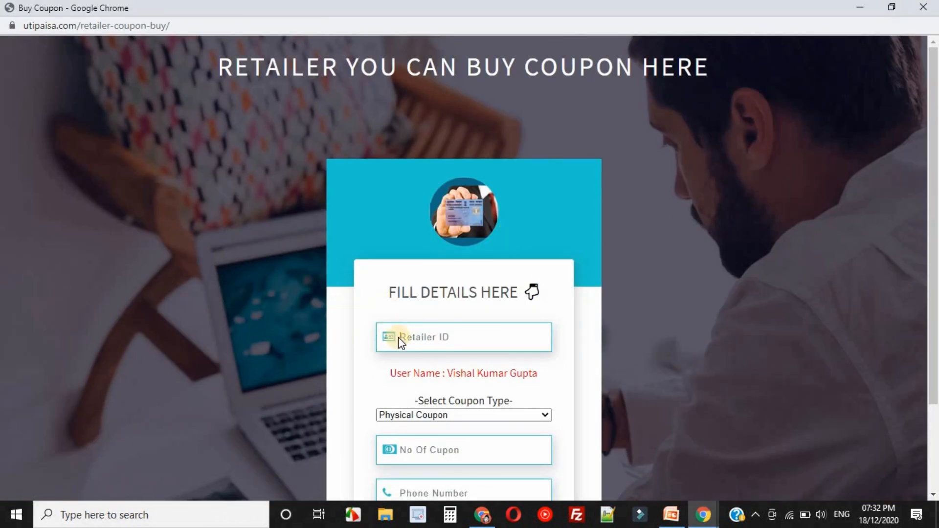
{"action": "left_click", "coordinate": [424, 337]}
{"action": "left_click", "coordinate": [404, 337]}
{"action": "type", "text": "Vishal90400"}
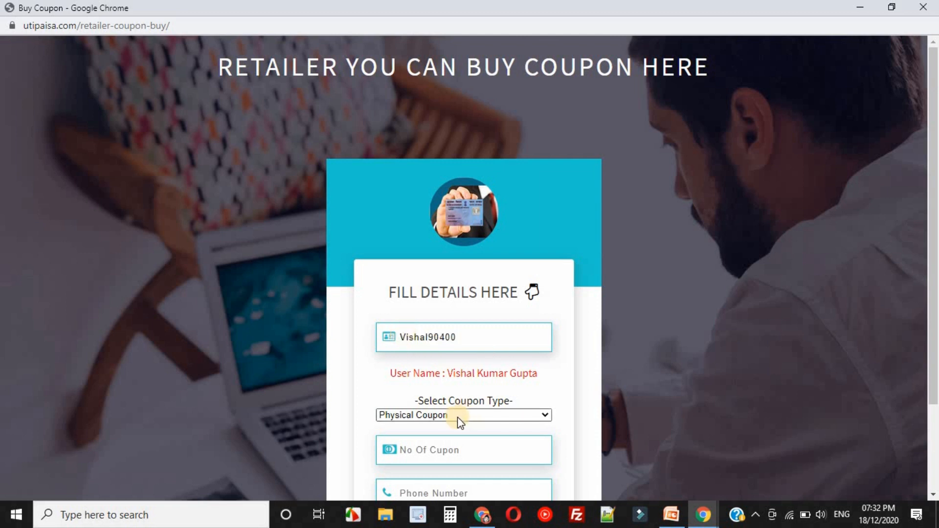
Order 1 Physical Coupon, enter the contact phone number and proceed to payment.
{"action": "scroll", "coordinate": [453, 416], "scroll_direction": "down", "scroll_amount": 3}
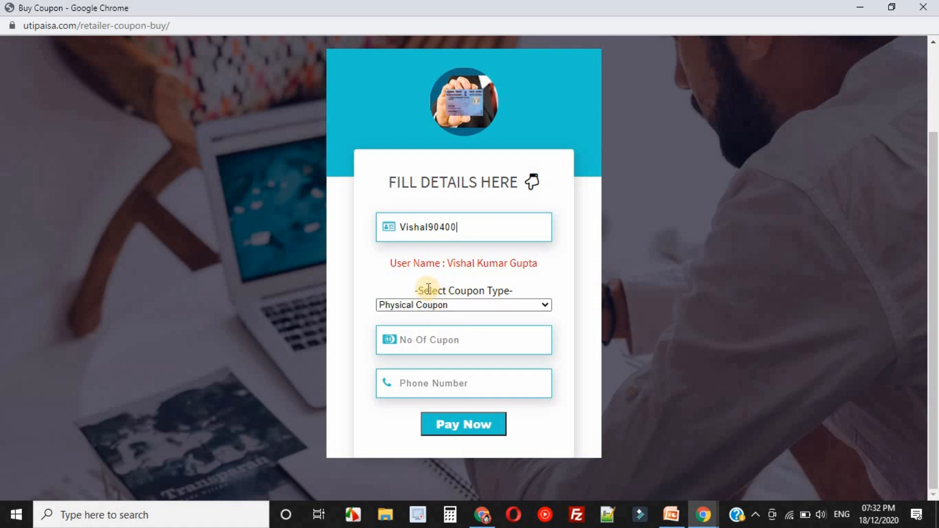
{"action": "left_click", "coordinate": [469, 304]}
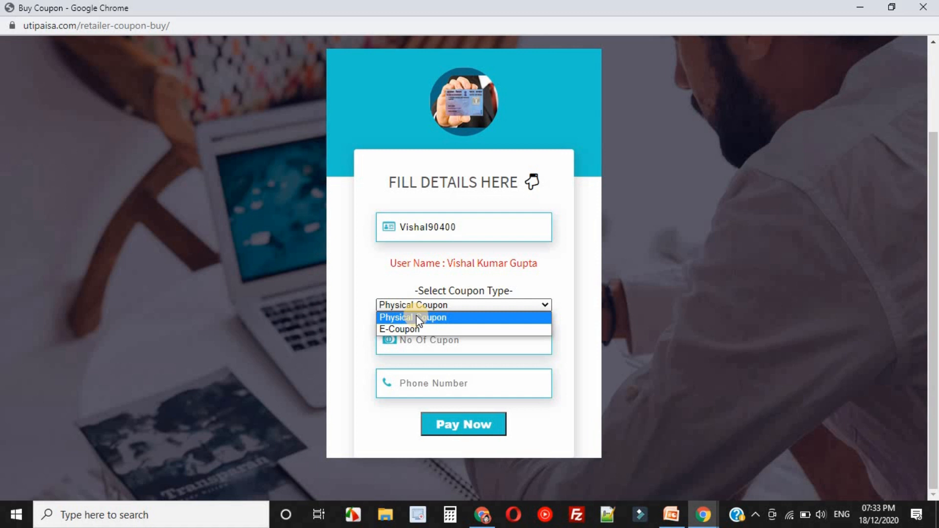
{"action": "left_click", "coordinate": [416, 317]}
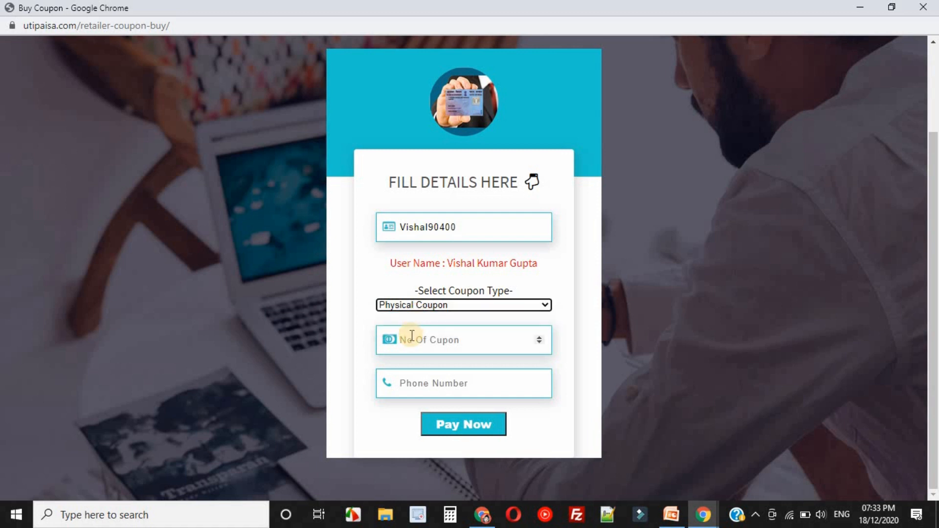
{"action": "left_click", "coordinate": [412, 338]}
{"action": "type", "text": "1"}
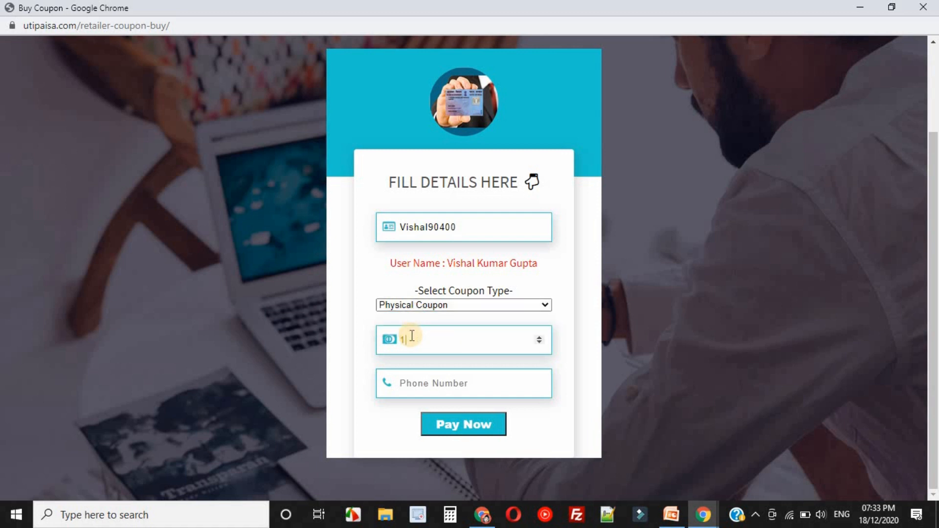
{"action": "left_click", "coordinate": [422, 382]}
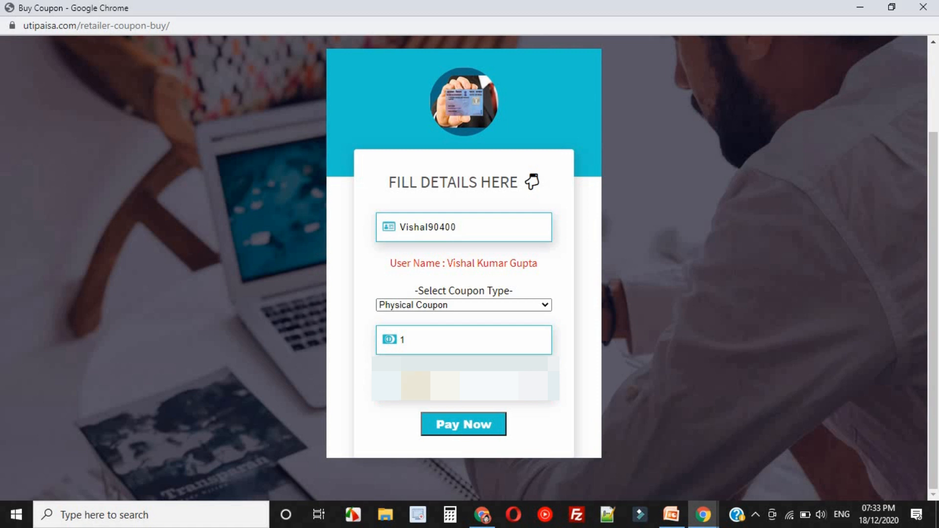
{"action": "left_click", "coordinate": [468, 426]}
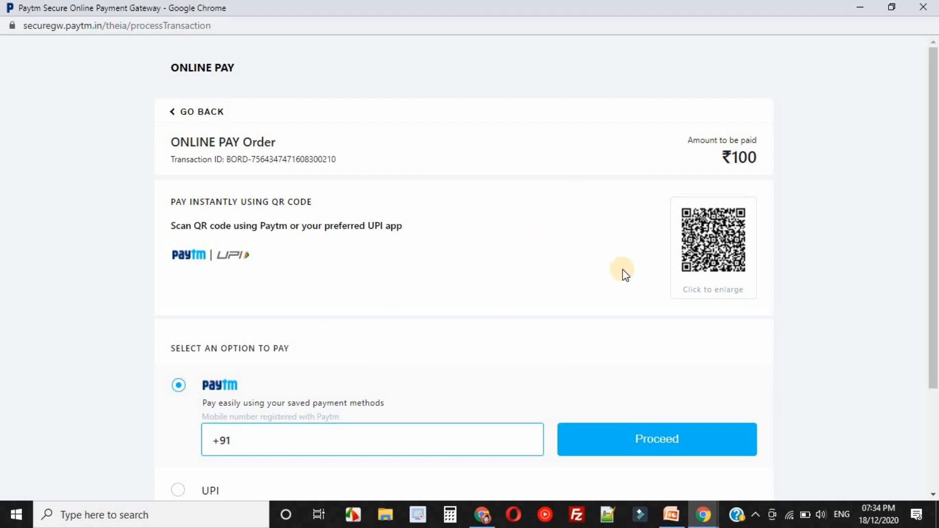
Examine the available payment options and QR code for the coupon order.
{"action": "scroll", "coordinate": [438, 315], "scroll_direction": "down", "scroll_amount": 3}
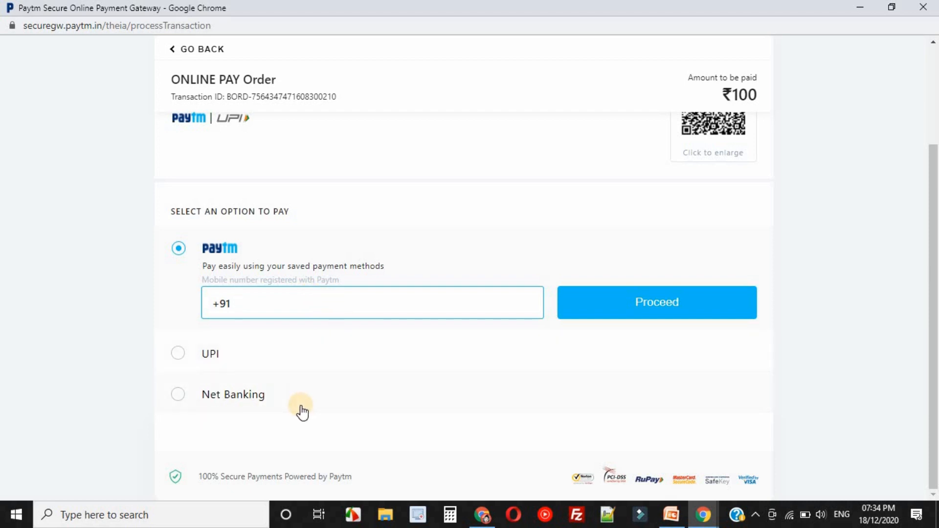
{"action": "scroll", "coordinate": [676, 156], "scroll_direction": "up", "scroll_amount": 3}
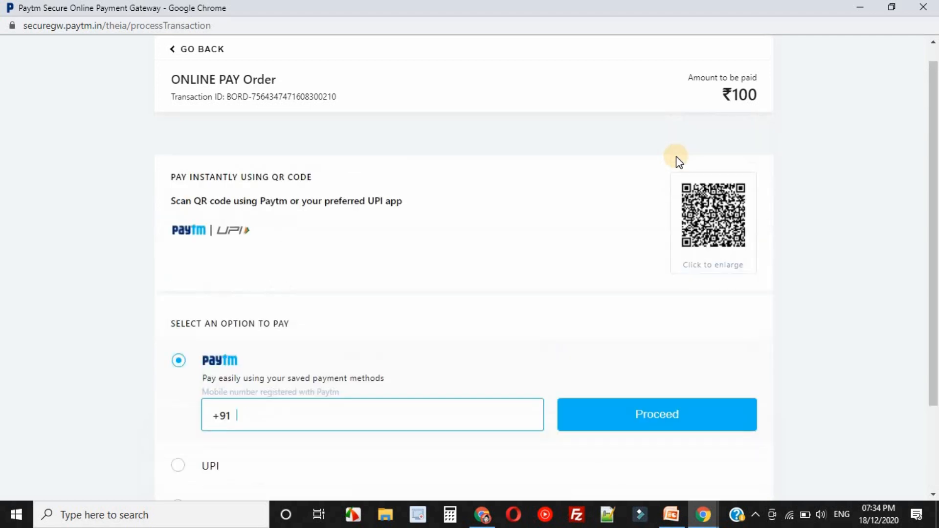
{"action": "scroll", "coordinate": [676, 157], "scroll_direction": "up", "scroll_amount": 1}
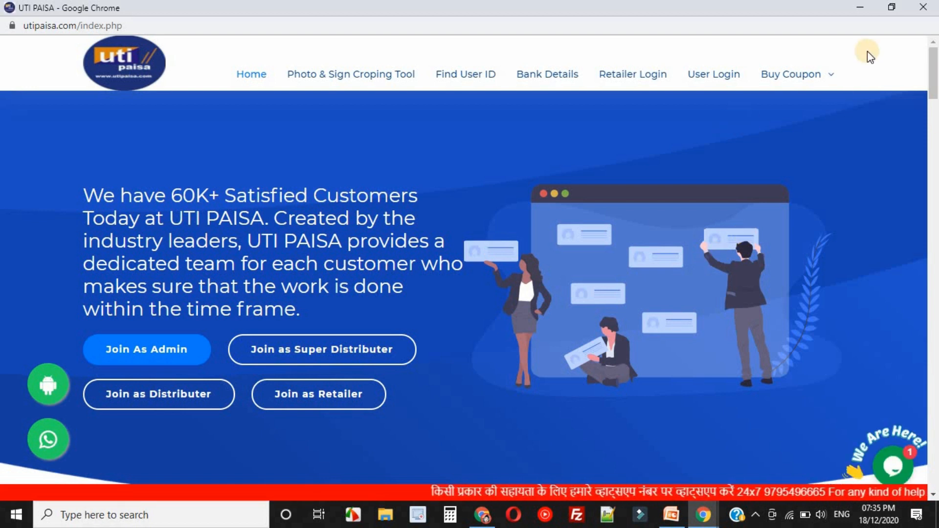
Close the coupon order window and log in to the PSA portal through the UTI Paisa retailer login.
{"action": "left_click", "coordinate": [922, 8]}
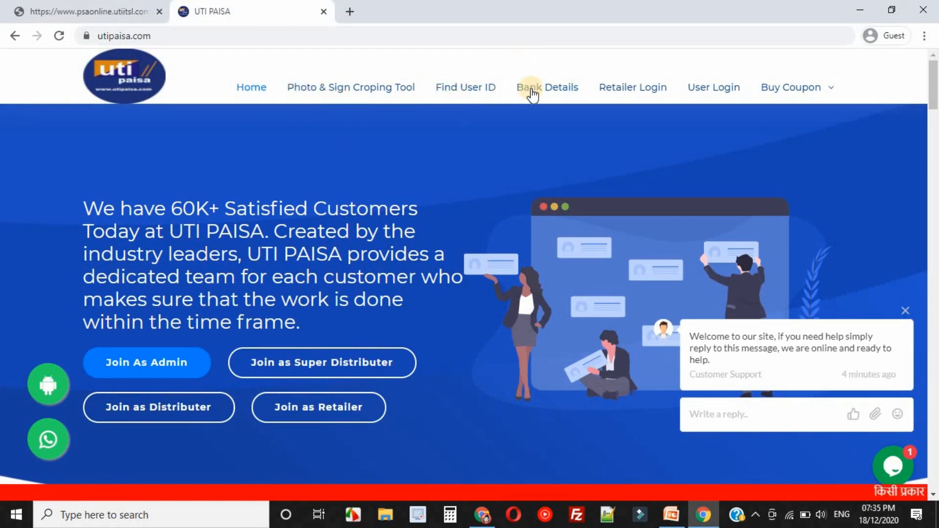
{"action": "left_click", "coordinate": [635, 93]}
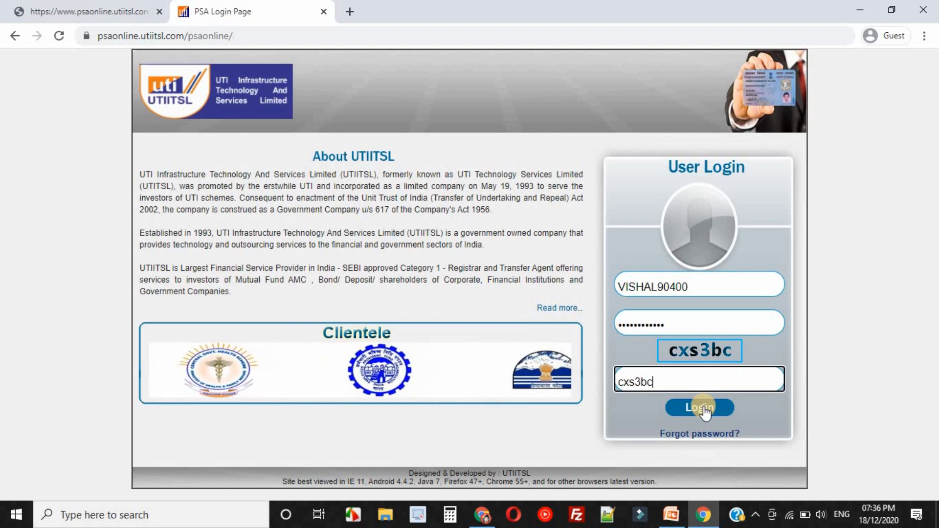
{"action": "left_click", "coordinate": [703, 408]}
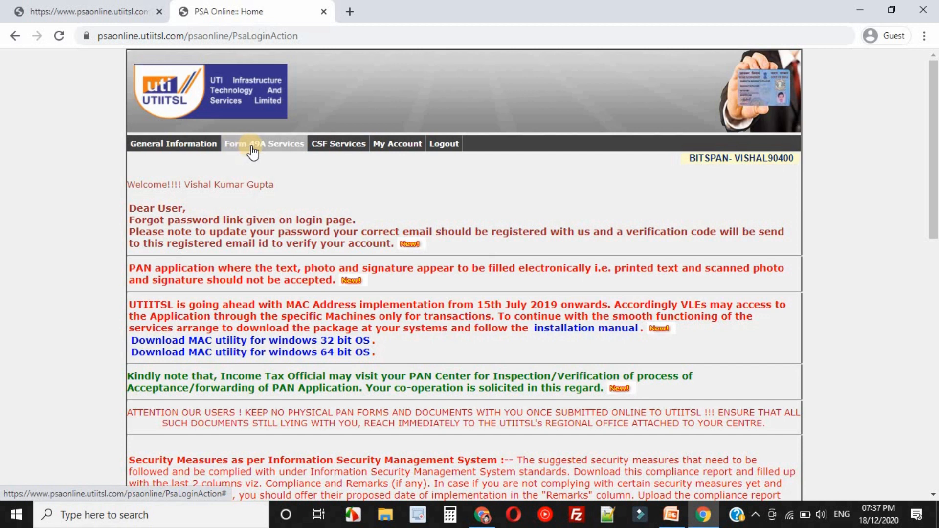
Open the available e-coupons list in the Form 49A services and examine the coupons with and without PAN card.
{"action": "left_click", "coordinate": [283, 147]}
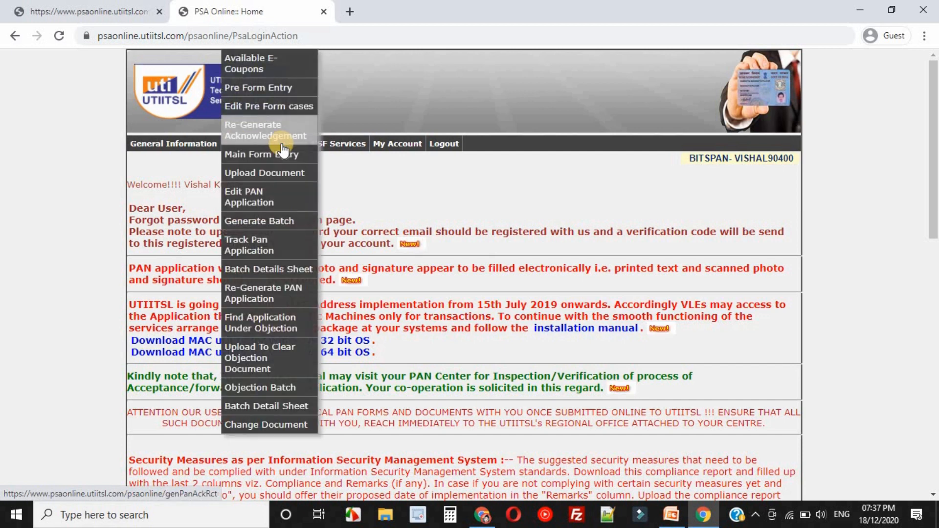
{"action": "left_click", "coordinate": [278, 59]}
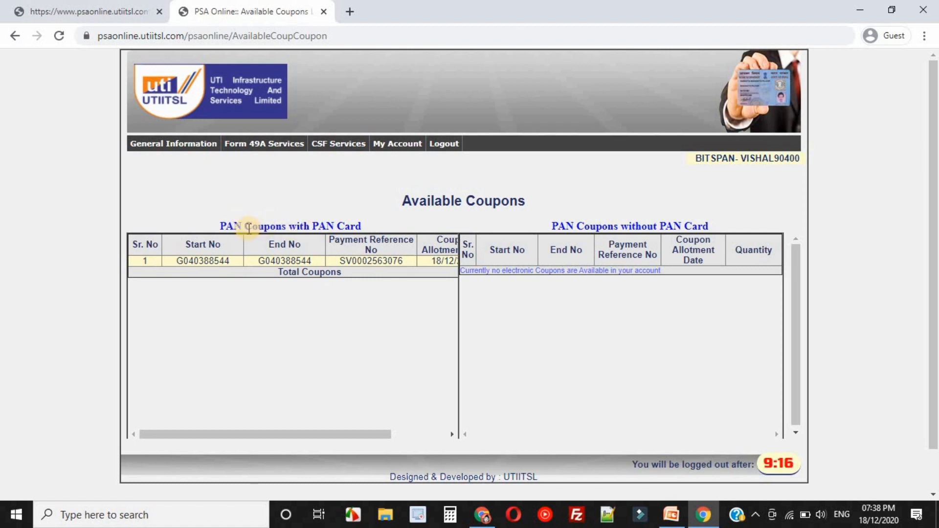
{"action": "left_click_drag", "start_coordinate": [221, 226], "coordinate": [365, 226]}
{"action": "left_click", "coordinate": [362, 225]}
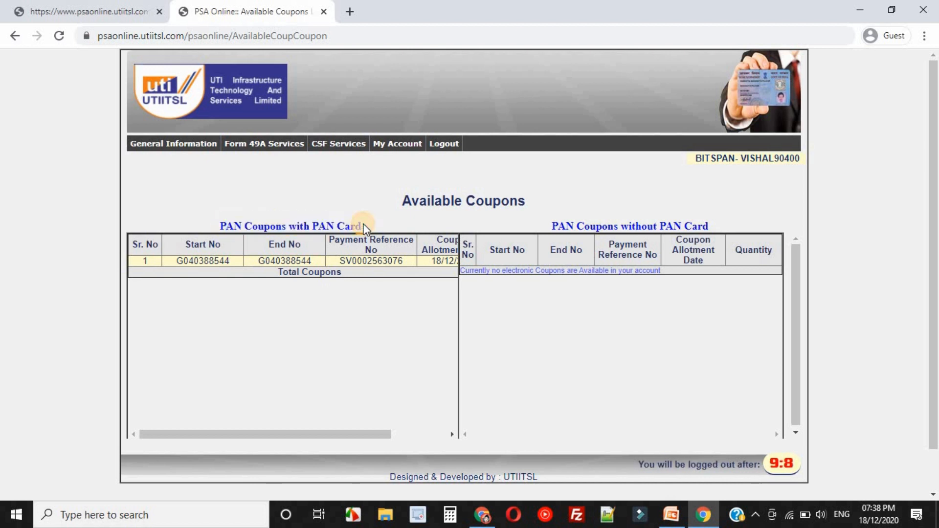
{"action": "triple_click", "coordinate": [324, 225]}
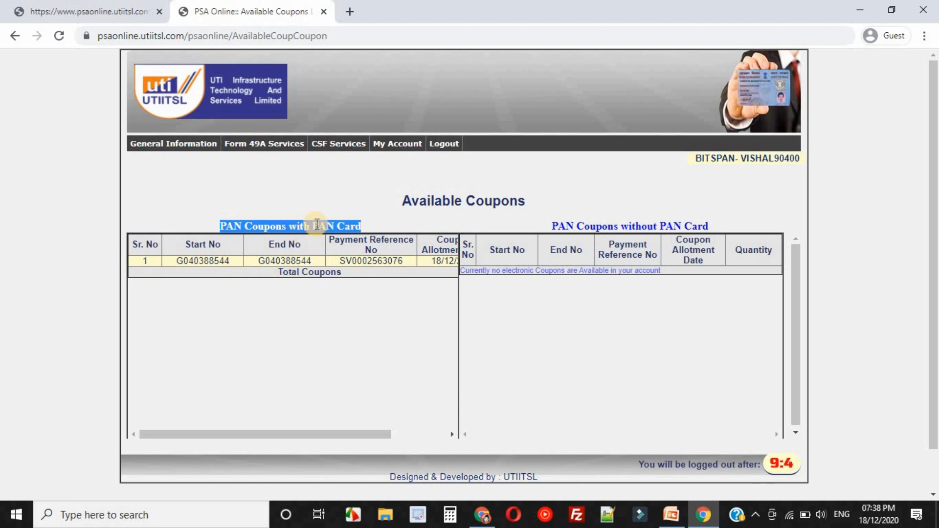
{"action": "double_click", "coordinate": [320, 226]}
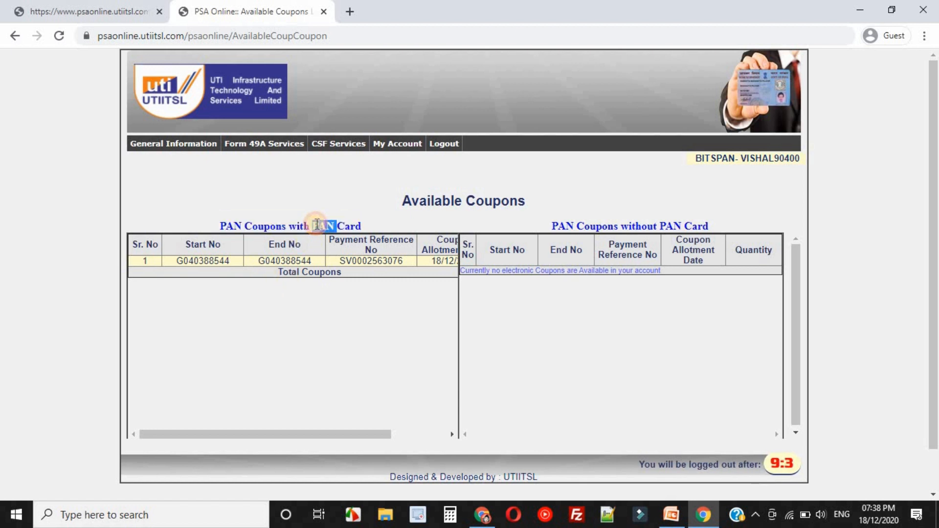
{"action": "triple_click", "coordinate": [556, 222]}
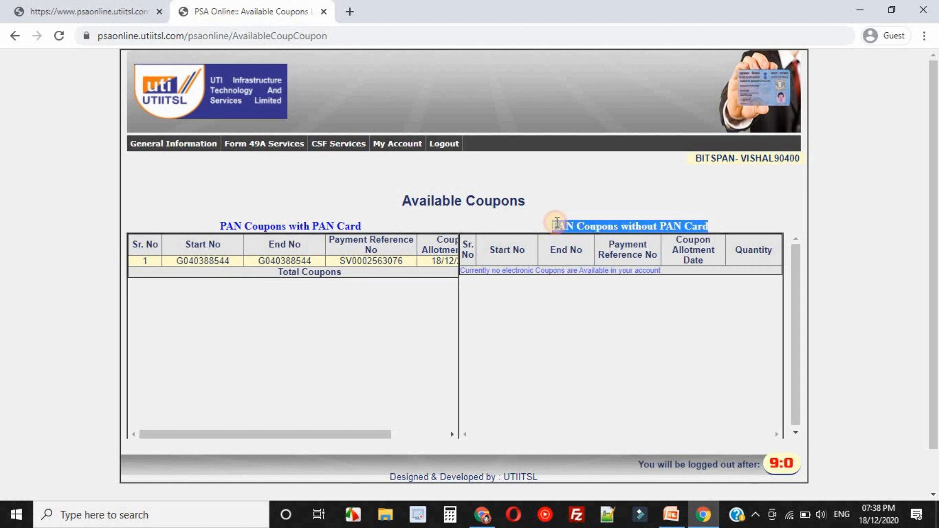
{"action": "double_click", "coordinate": [560, 225]}
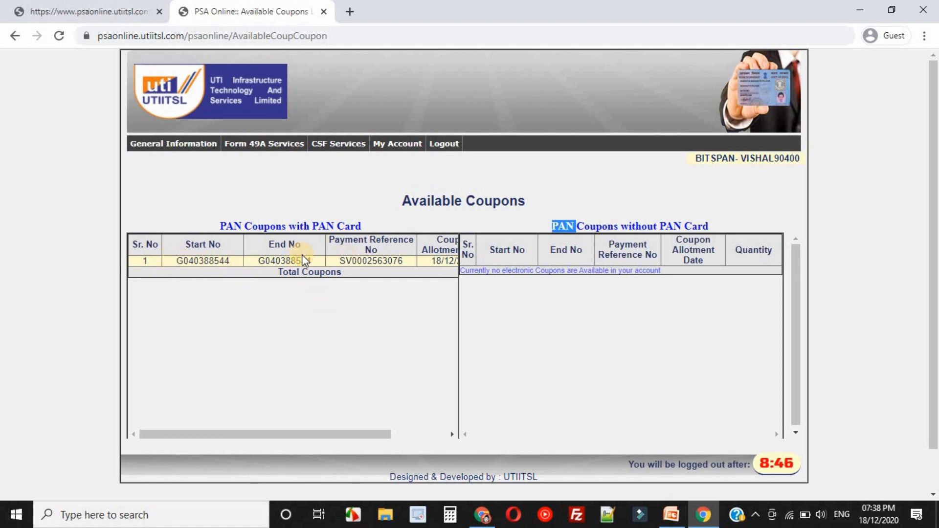
{"action": "double_click", "coordinate": [148, 260]}
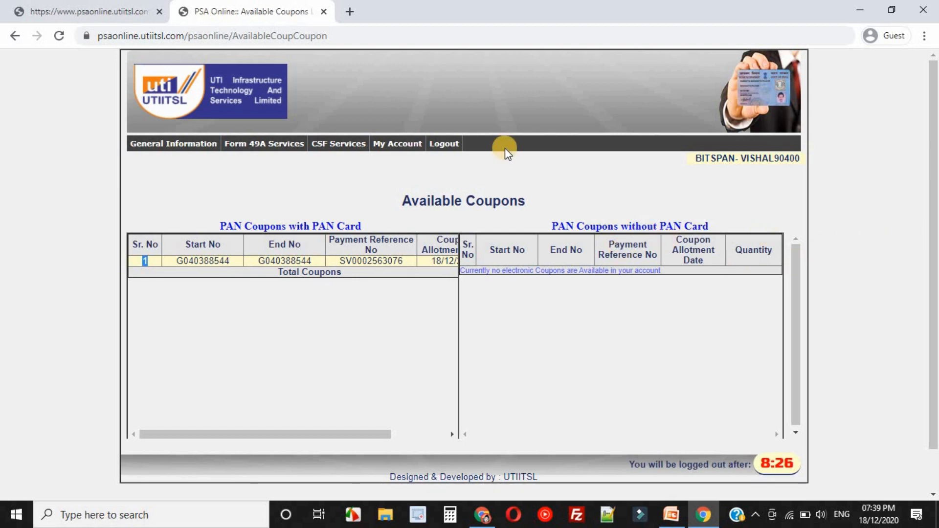
Log out of the PSA portal and open the retailer coupon purchase form from the UTI Paisa site in a maximized window.
{"action": "left_click", "coordinate": [453, 143]}
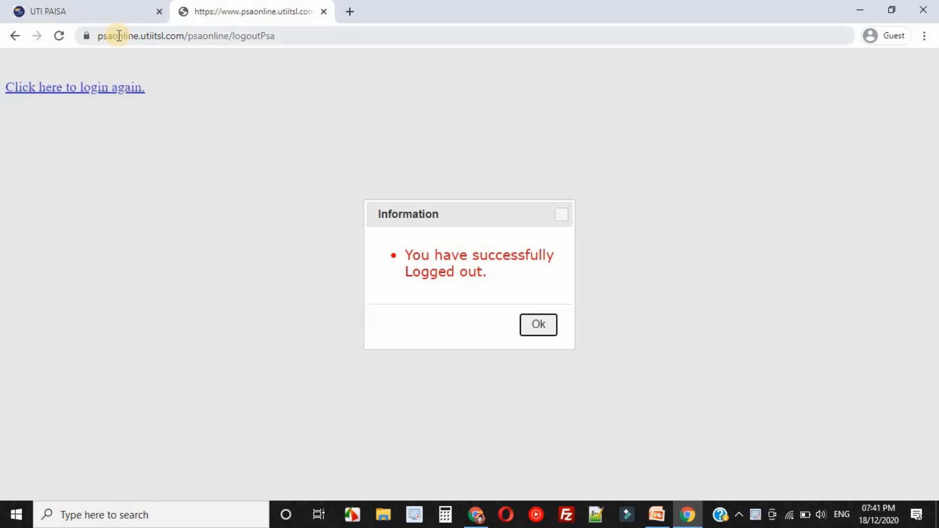
{"action": "left_click", "coordinate": [81, 11]}
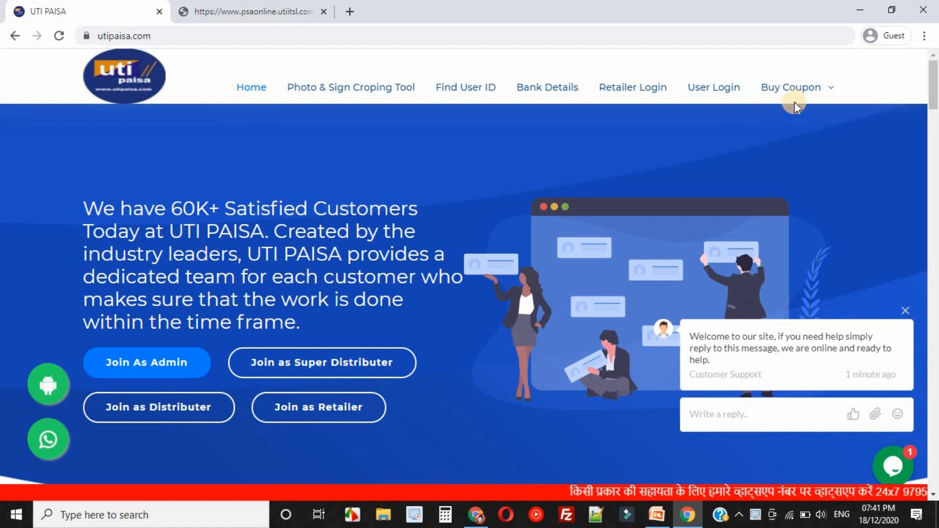
{"action": "mouse_move", "coordinate": [802, 94]}
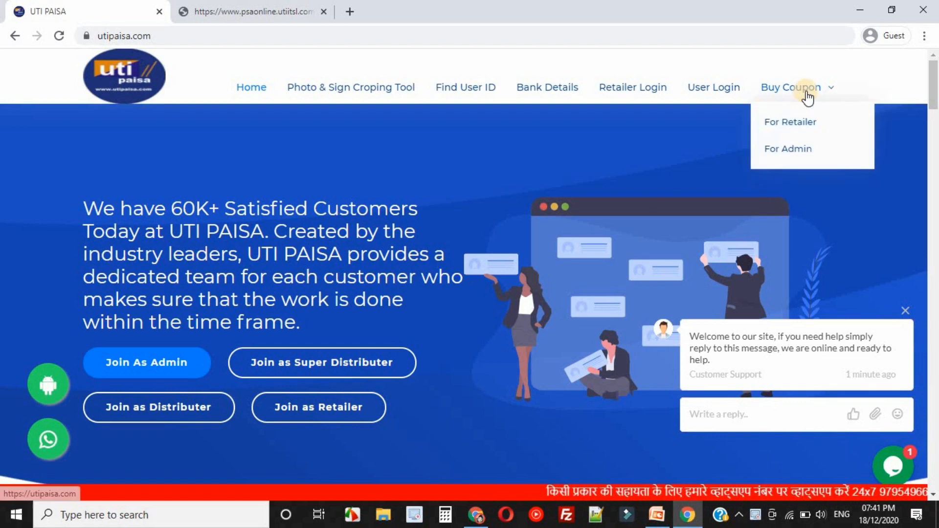
{"action": "left_click", "coordinate": [793, 124]}
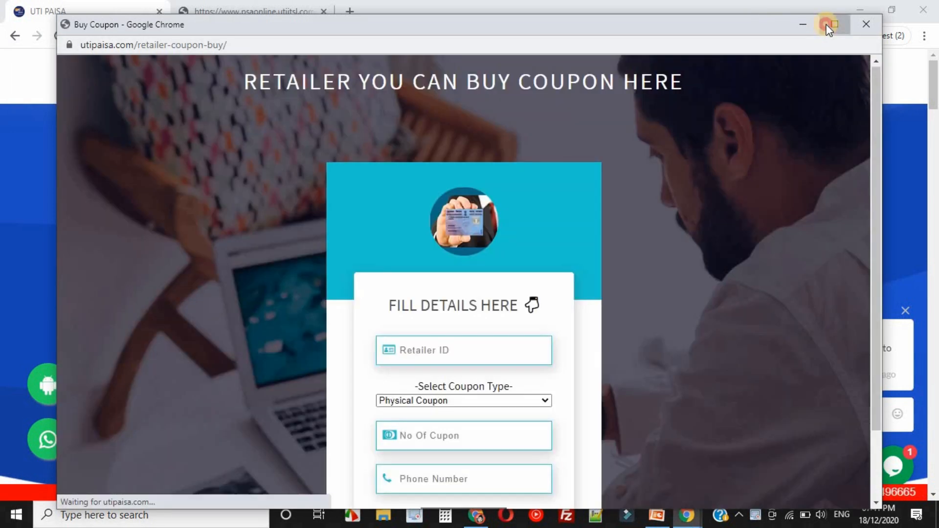
{"action": "left_click", "coordinate": [827, 25]}
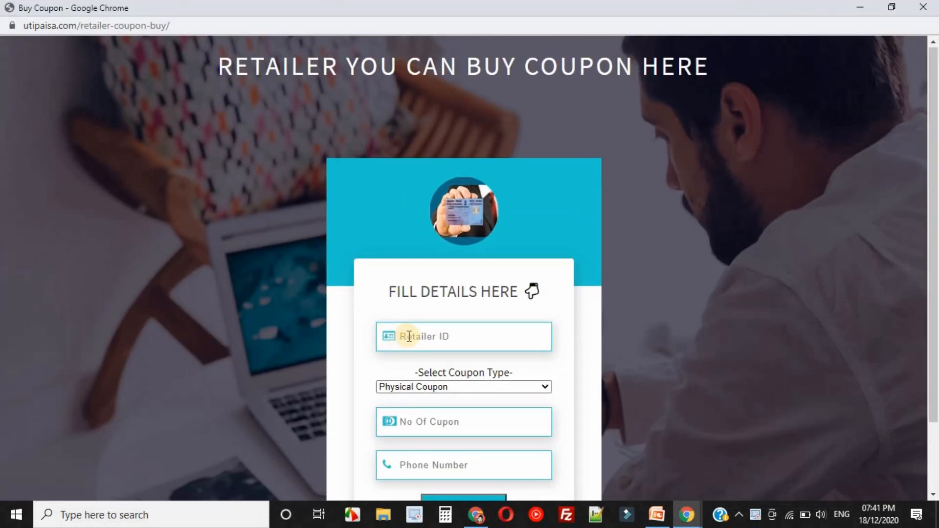
Fill in the coupon order with the retailer's ID, coupon type E-Coupon and a quantity of 1.
{"action": "left_click", "coordinate": [409, 337]}
{"action": "type", "text": "Vishal90400"}
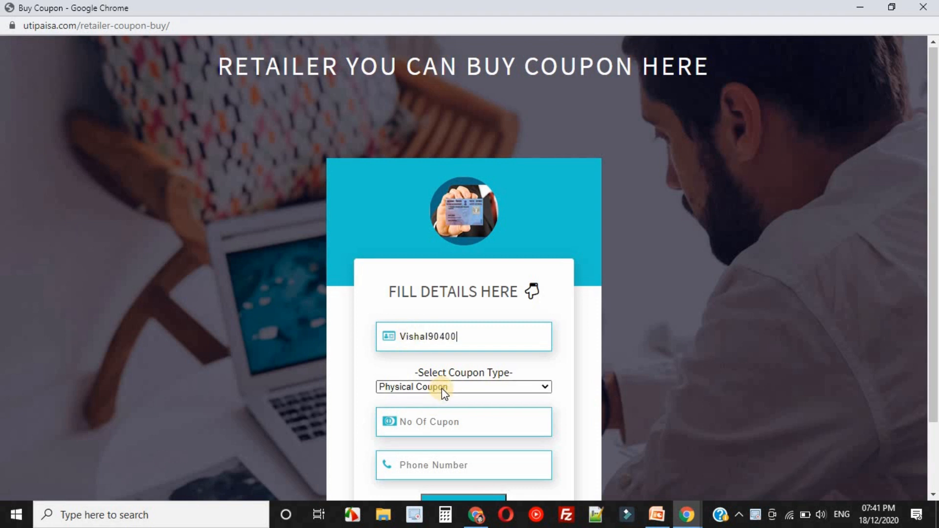
{"action": "left_click", "coordinate": [442, 387]}
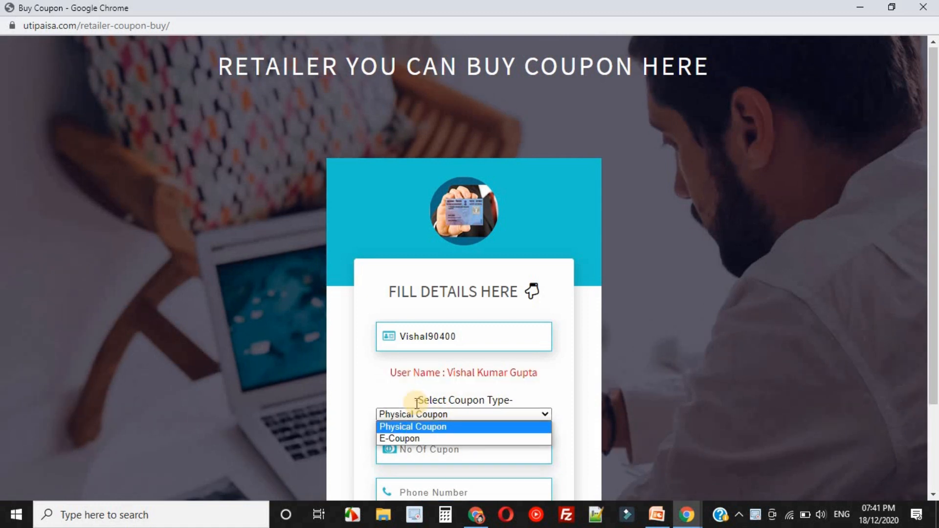
{"action": "left_click", "coordinate": [404, 435]}
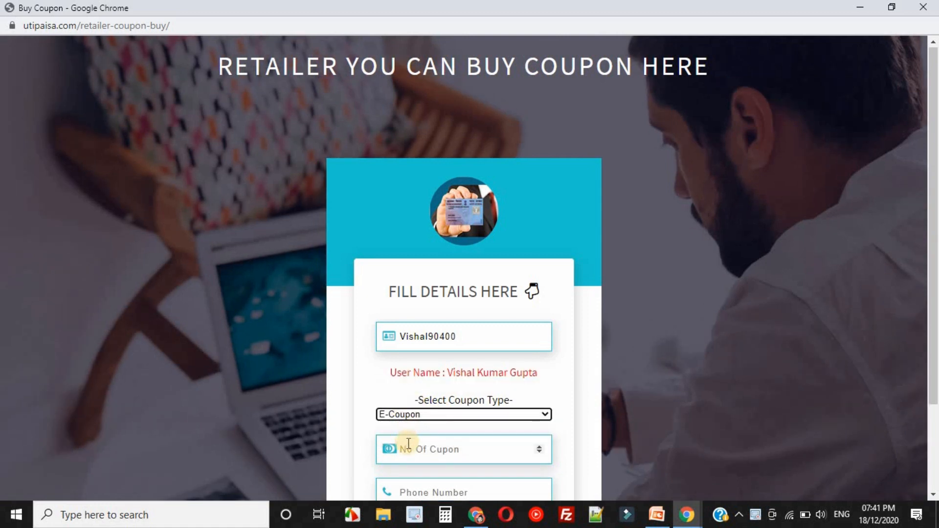
{"action": "left_click", "coordinate": [408, 444]}
{"action": "type", "text": "1"}
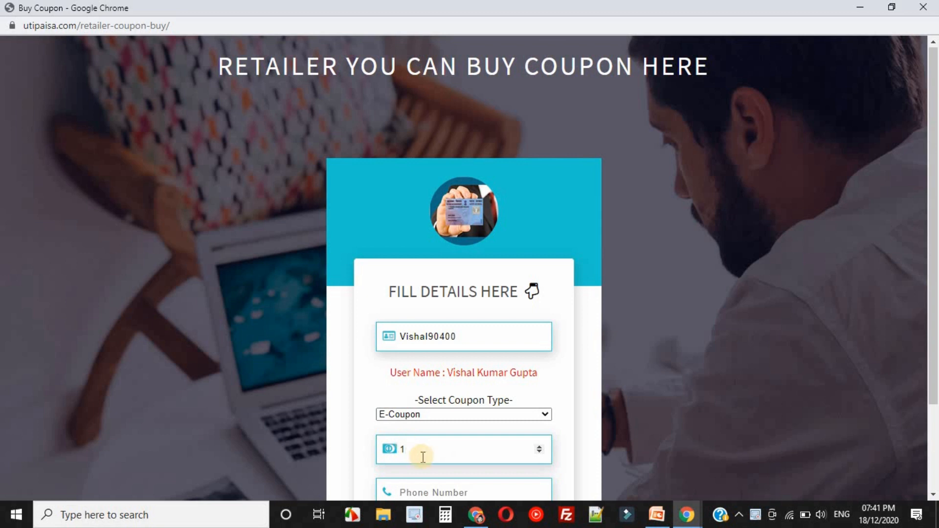
{"action": "scroll", "coordinate": [423, 457], "scroll_direction": "down", "scroll_amount": 1}
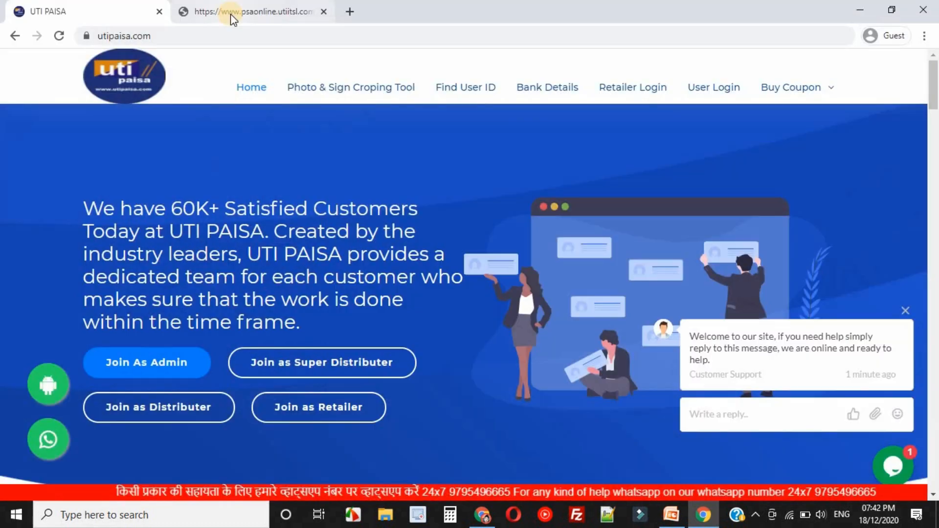
Return to the PSA portal tab, dismiss the logout message, log in again and close the available coupons notice.
{"action": "left_click", "coordinate": [231, 13]}
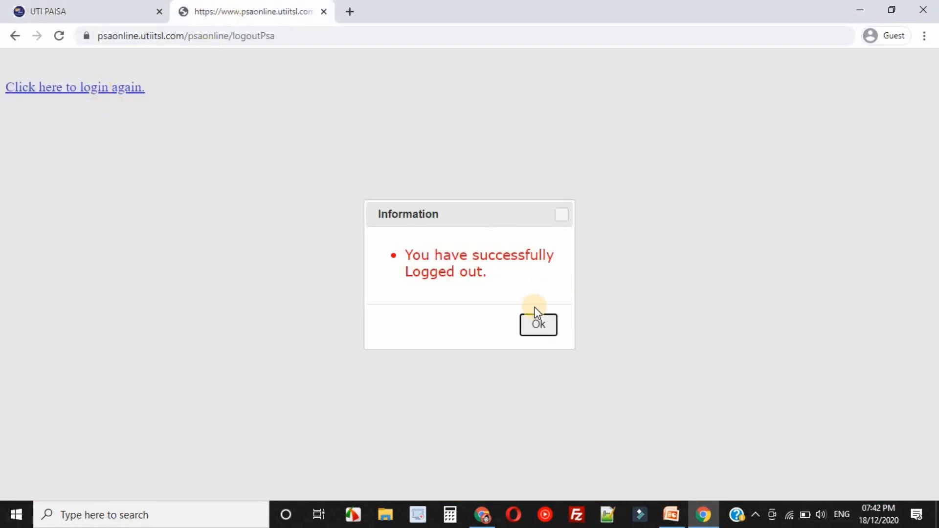
{"action": "left_click", "coordinate": [538, 324]}
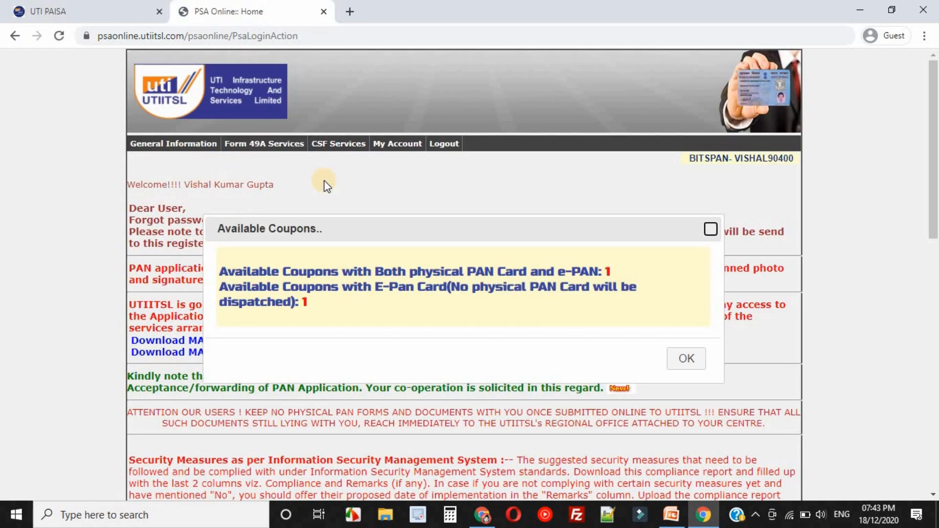
{"action": "left_click", "coordinate": [681, 357]}
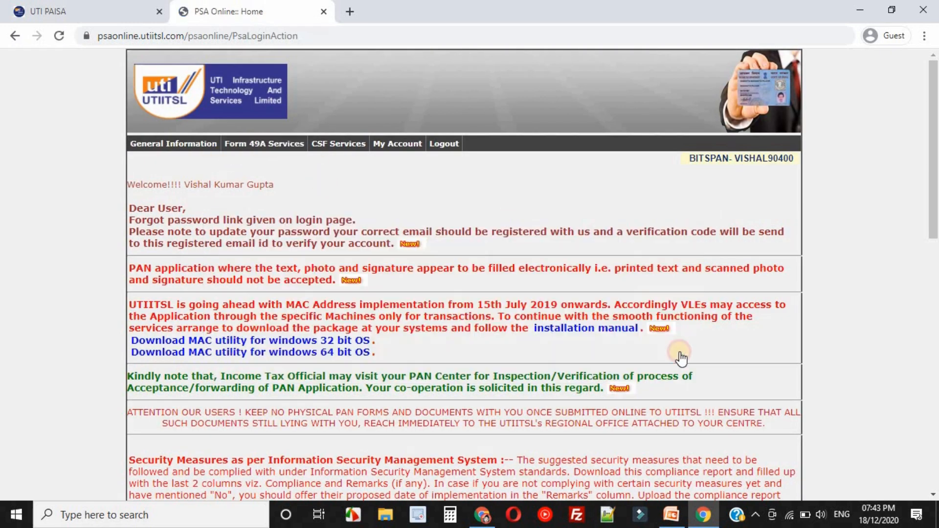
Open the available e-coupons list again and examine the allotment date and quantity of both coupon types.
{"action": "left_click", "coordinate": [274, 146]}
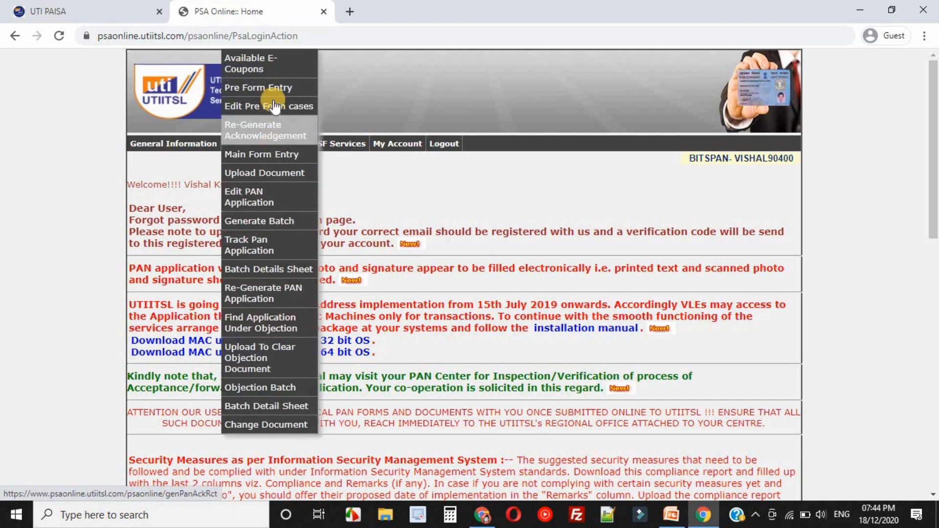
{"action": "left_click", "coordinate": [268, 62]}
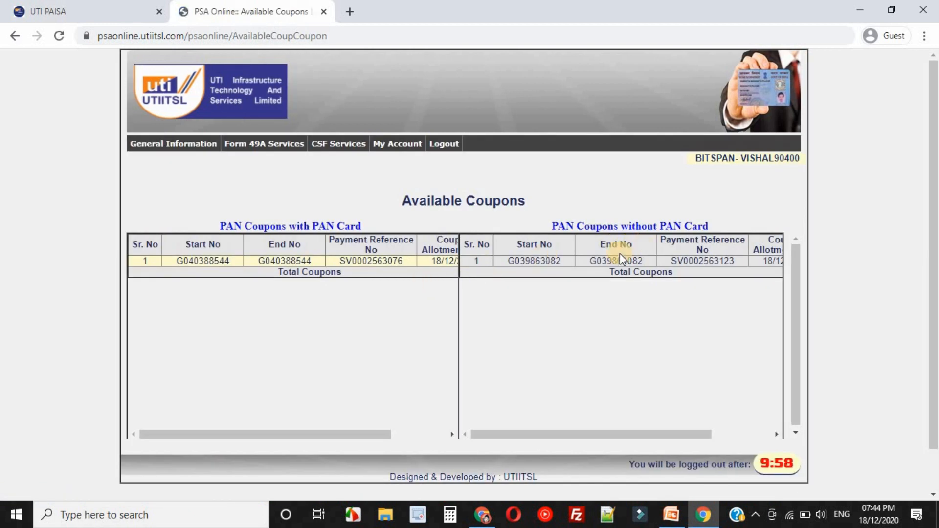
{"action": "double_click", "coordinate": [472, 260]}
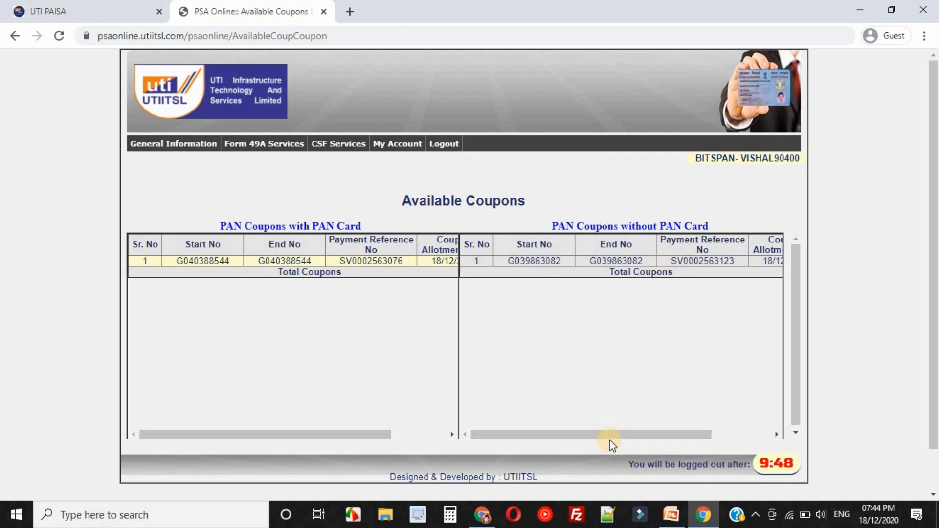
{"action": "left_click_drag", "start_coordinate": [676, 438], "coordinate": [755, 434]}
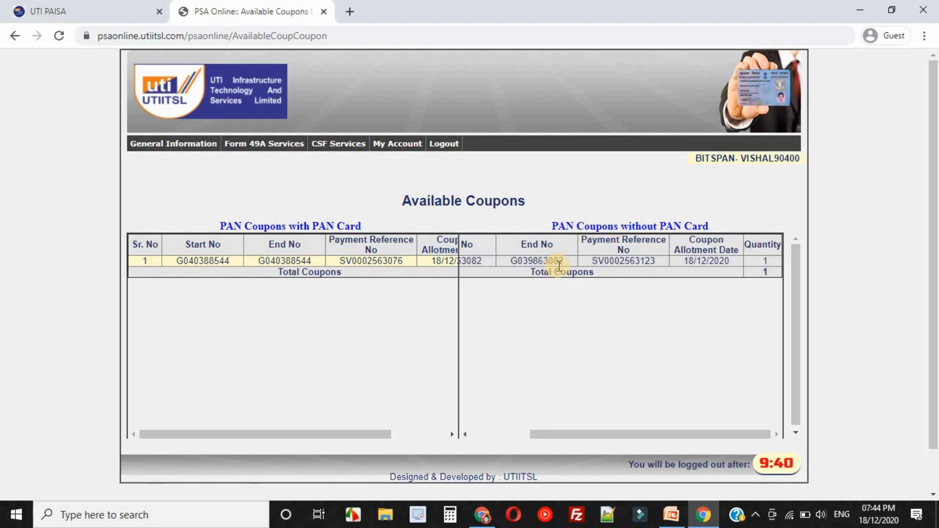
{"action": "left_click_drag", "start_coordinate": [347, 435], "coordinate": [423, 431]}
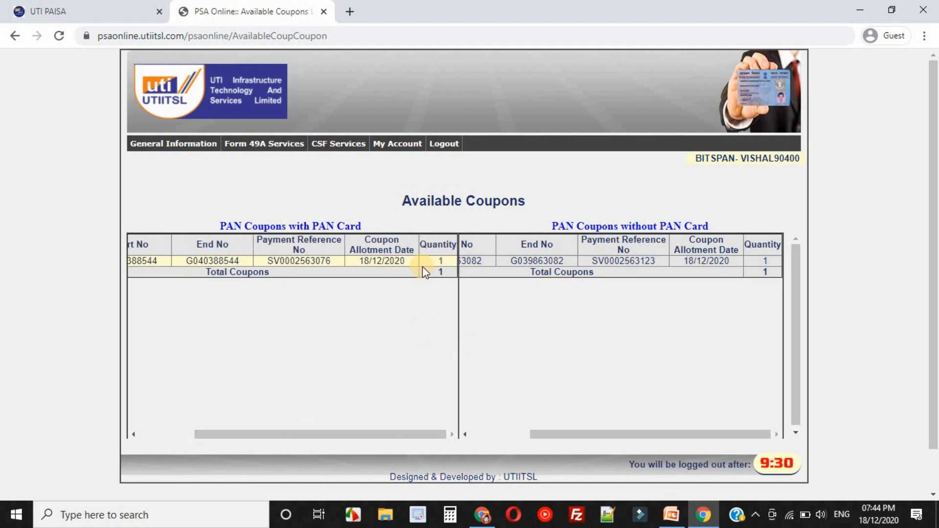
{"action": "double_click", "coordinate": [400, 261]}
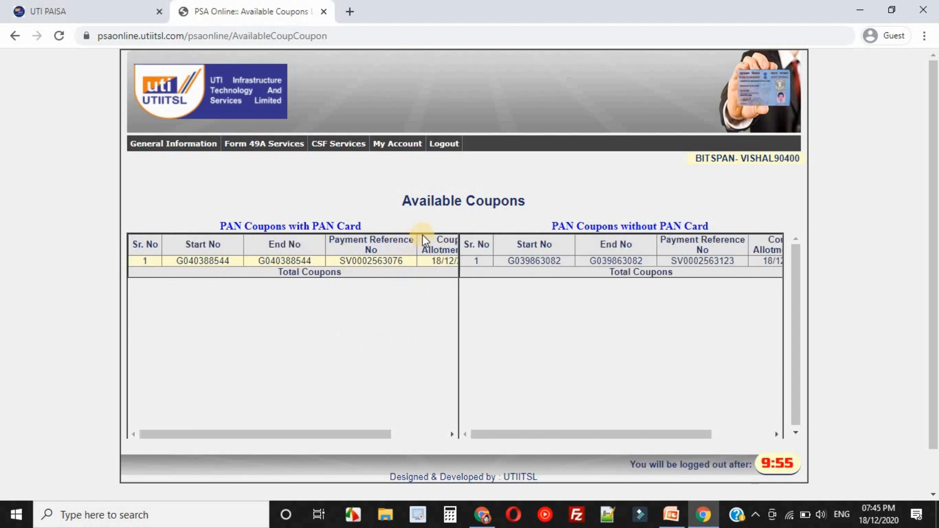
Open the Pre Form Entry for Form 49A and review the available coupon counts above the application form.
{"action": "left_click", "coordinate": [268, 152]}
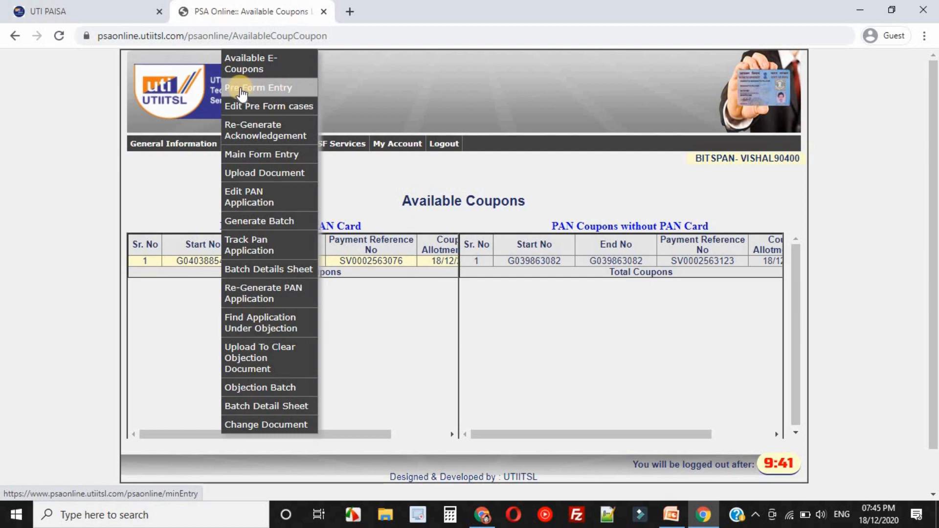
{"action": "left_click", "coordinate": [284, 89]}
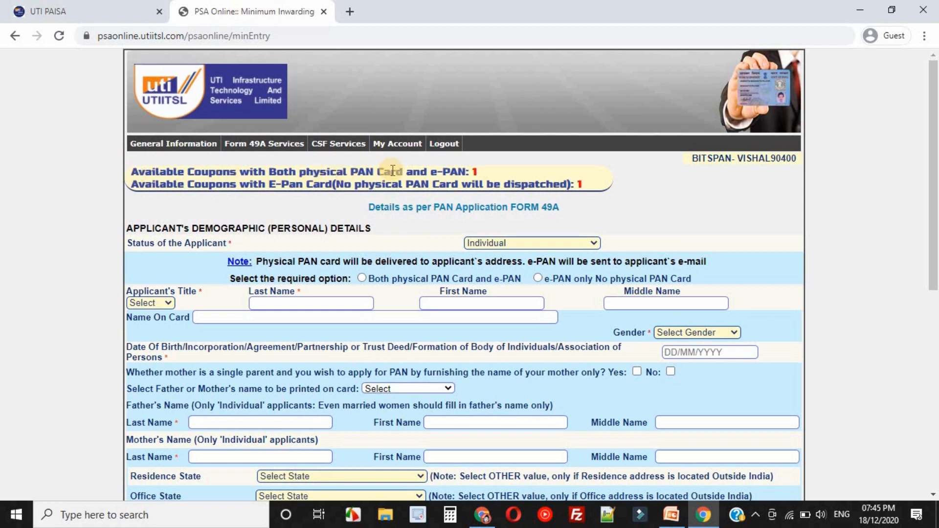
{"action": "triple_click", "coordinate": [412, 173]}
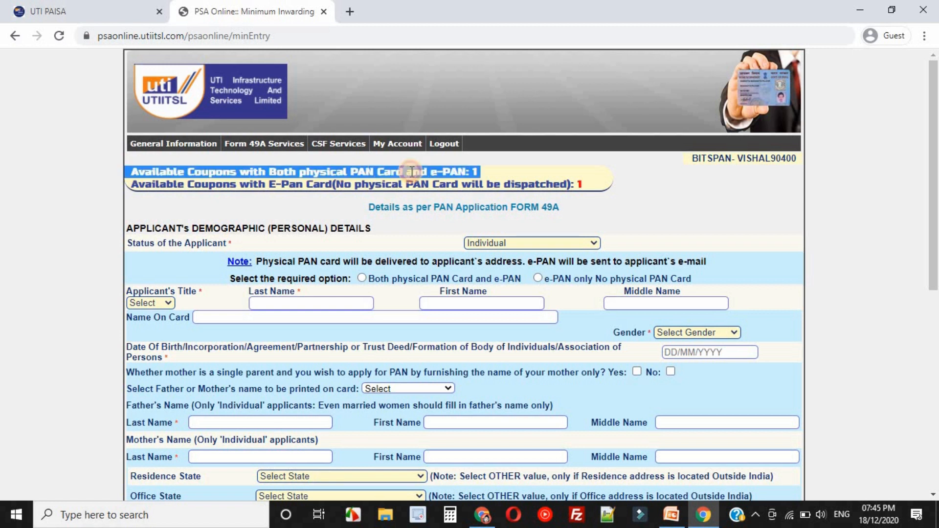
{"action": "left_click", "coordinate": [465, 173]}
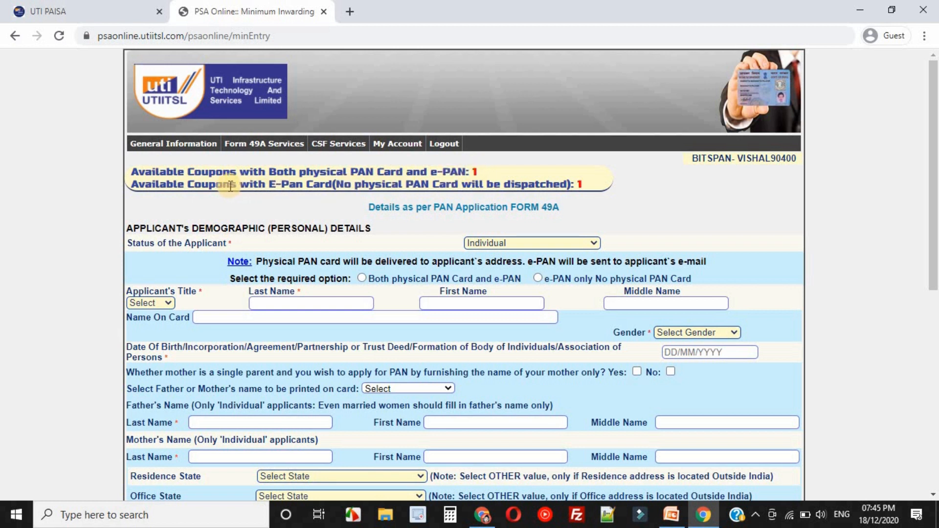
{"action": "left_click_drag", "start_coordinate": [230, 186], "coordinate": [351, 185]}
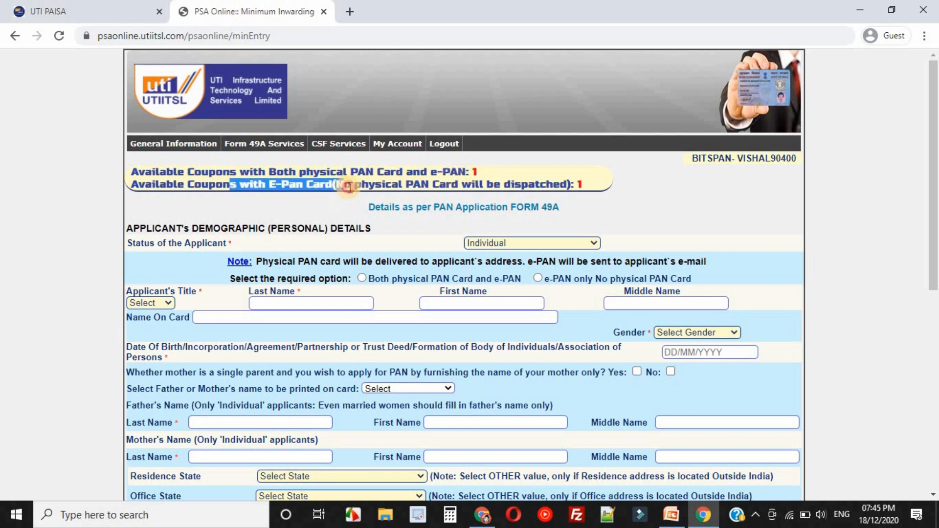
Set the status of the applicant to Individual in the demographic details.
{"action": "left_click", "coordinate": [584, 190]}
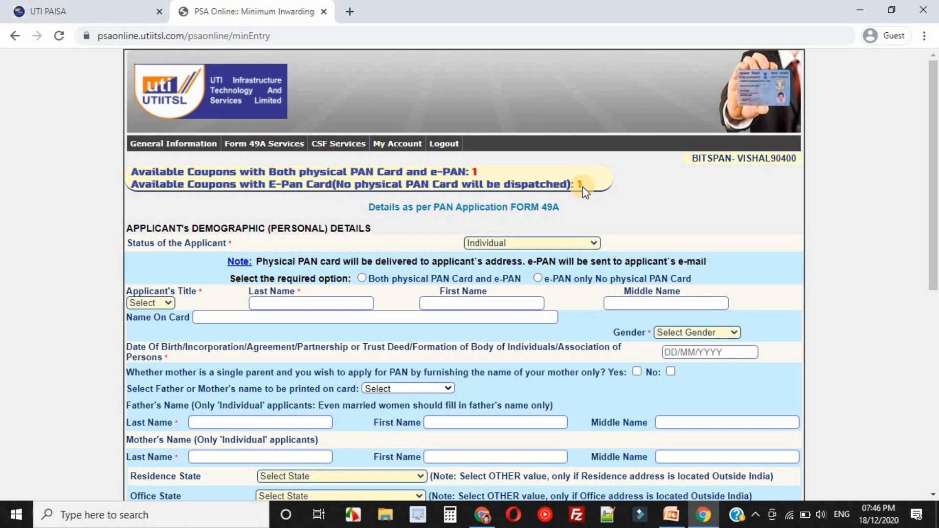
{"action": "triple_click", "coordinate": [200, 229]}
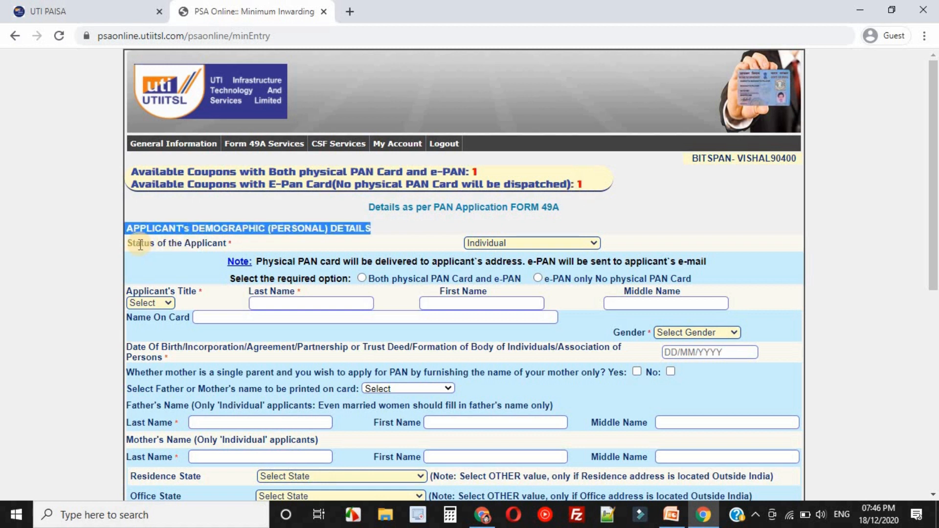
{"action": "left_click", "coordinate": [515, 243]}
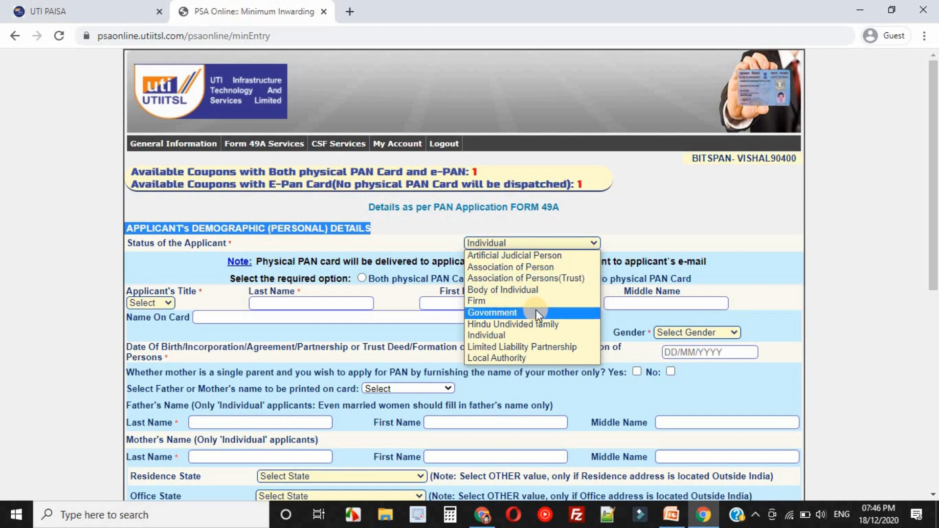
{"action": "left_click", "coordinate": [515, 333]}
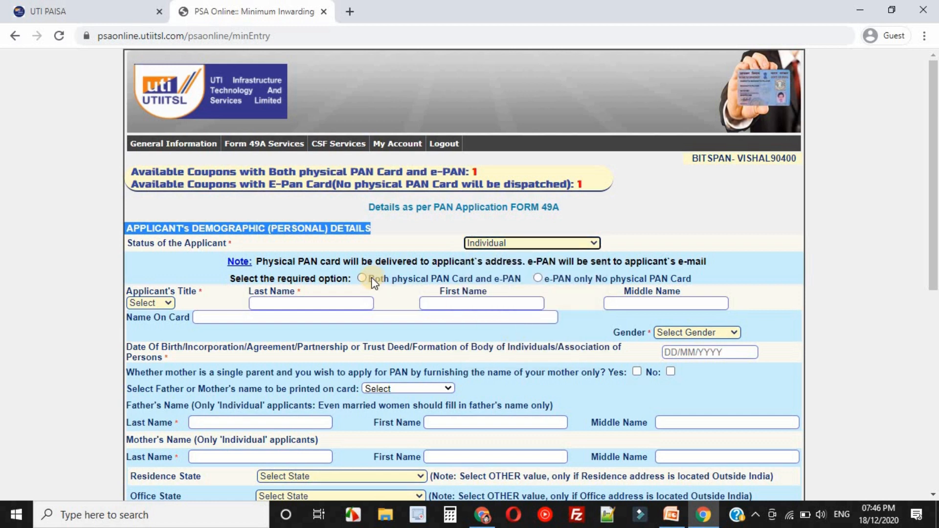
Select Both physical PAN Card and e-PAN as the required option for the application.
{"action": "left_click_drag", "start_coordinate": [277, 280], "coordinate": [340, 279]}
{"action": "left_click", "coordinate": [340, 279]}
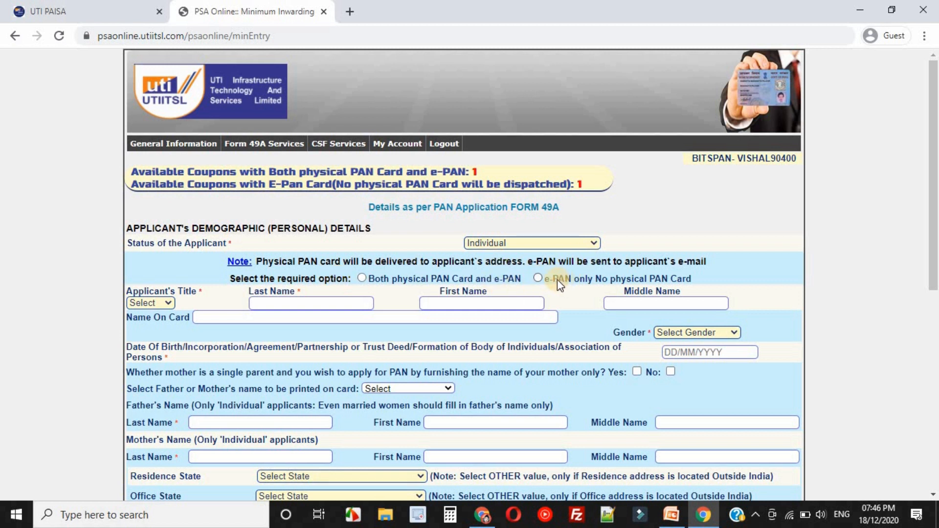
{"action": "left_click_drag", "start_coordinate": [548, 280], "coordinate": [605, 282]}
{"action": "left_click", "coordinate": [659, 283]}
{"action": "left_click", "coordinate": [537, 282]}
{"action": "left_click", "coordinate": [361, 278]}
Set the applicant's title to SHRI and fill in the applicant's last name and first name.
{"action": "left_click", "coordinate": [166, 300]}
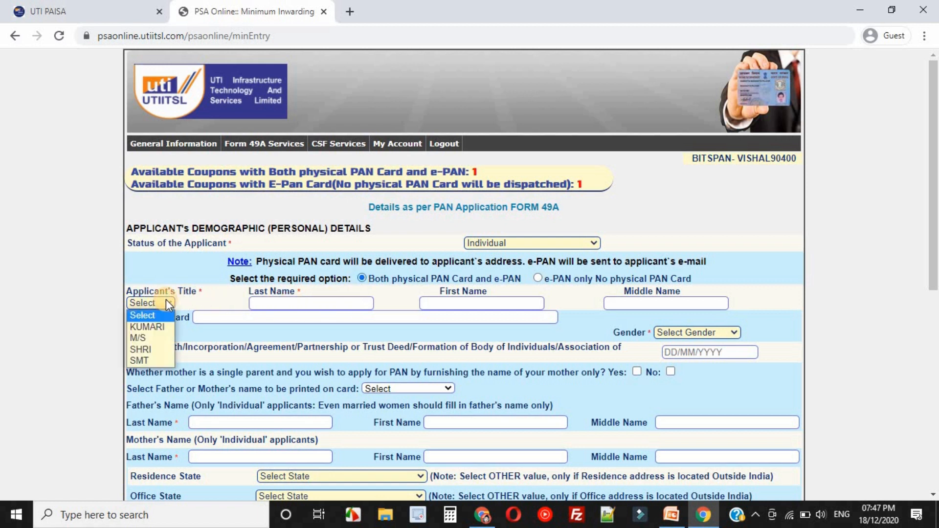
{"action": "left_click", "coordinate": [152, 350]}
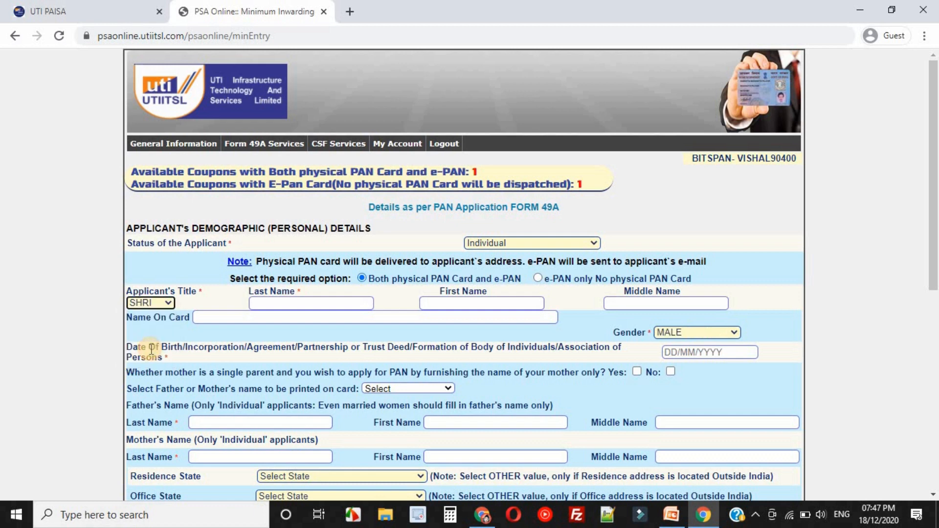
{"action": "left_click", "coordinate": [269, 300]}
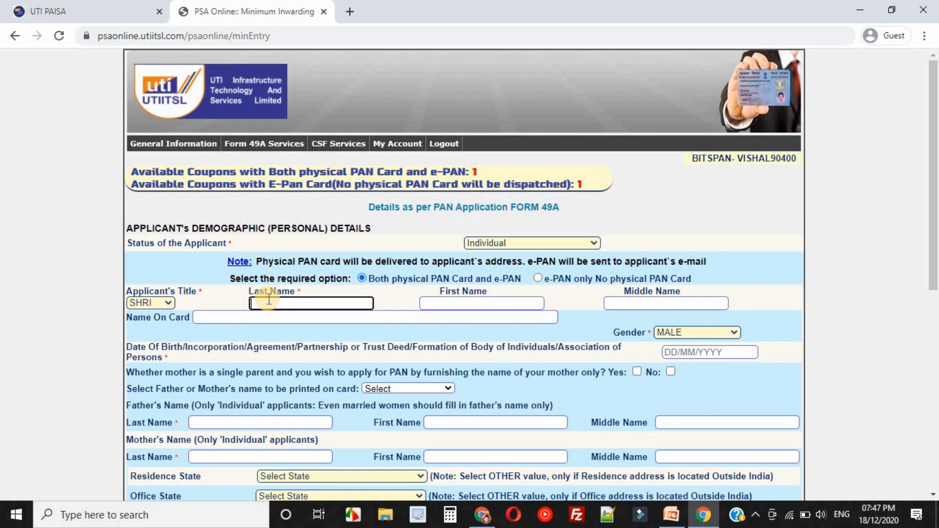
{"action": "key", "text": "Tab"}
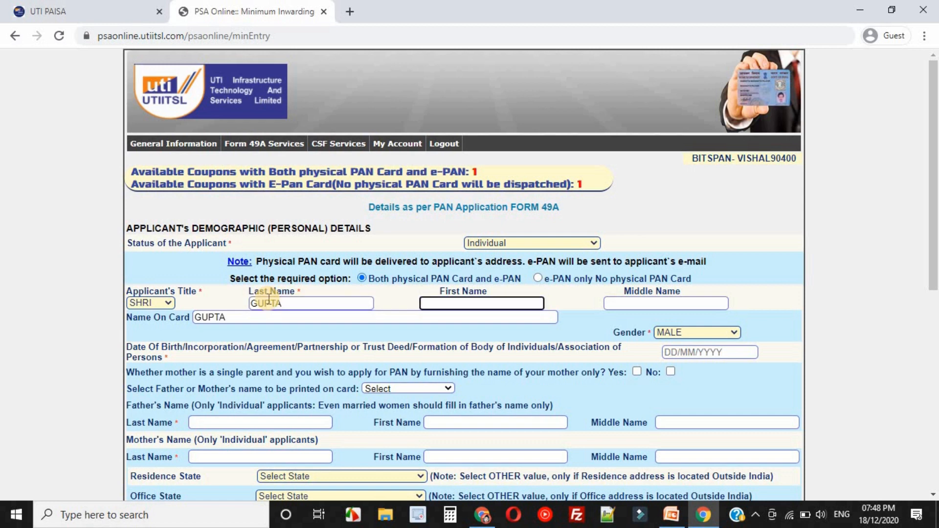
{"action": "key", "text": "Tab"}
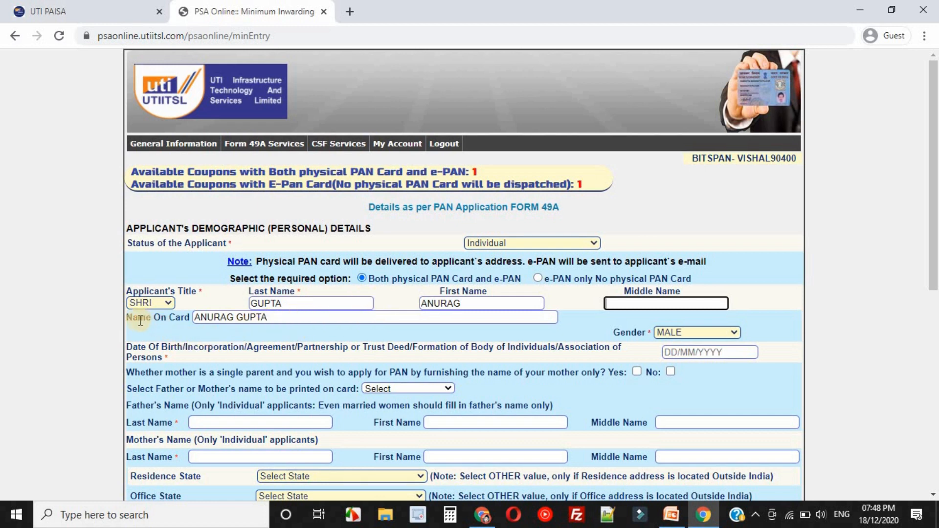
Check the name on card and keep the gender as MALE.
{"action": "left_click_drag", "start_coordinate": [133, 318], "coordinate": [184, 319]}
{"action": "left_click", "coordinate": [183, 319]}
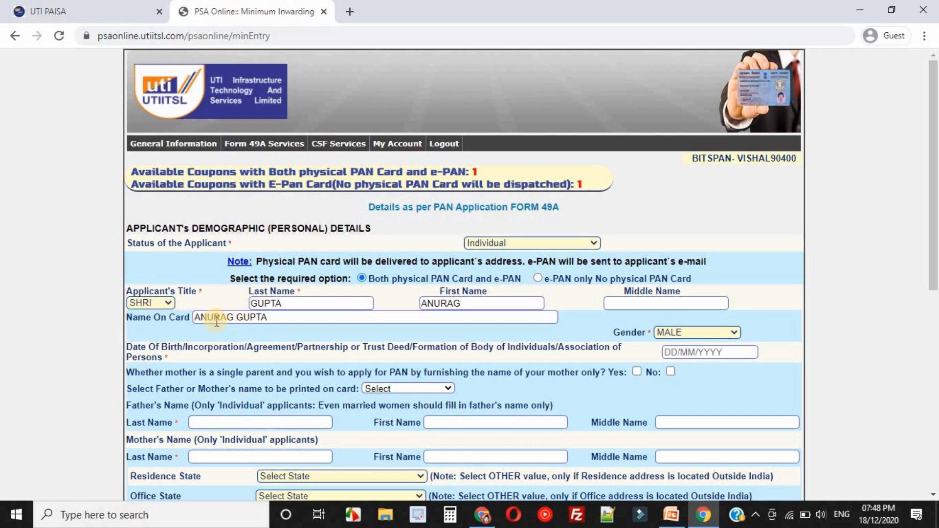
{"action": "left_click", "coordinate": [279, 318]}
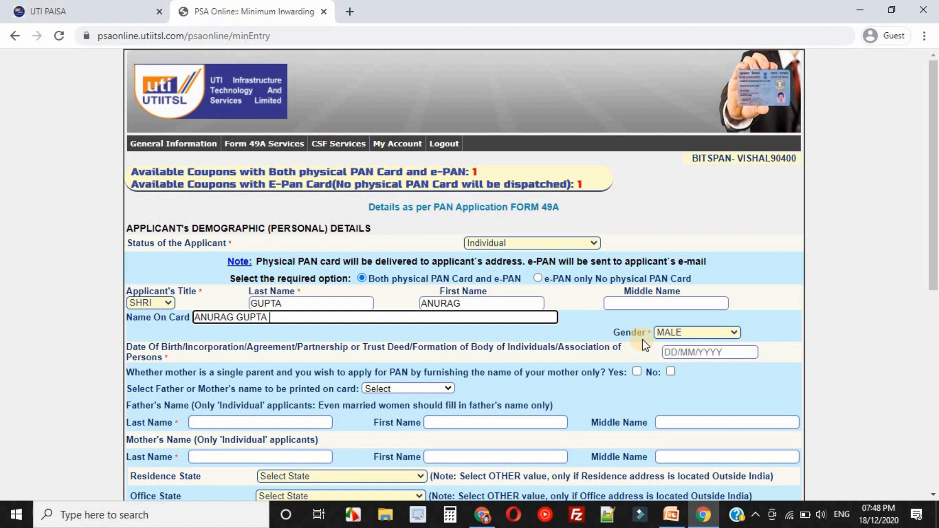
{"action": "left_click", "coordinate": [709, 333]}
{"action": "left_click", "coordinate": [709, 333]}
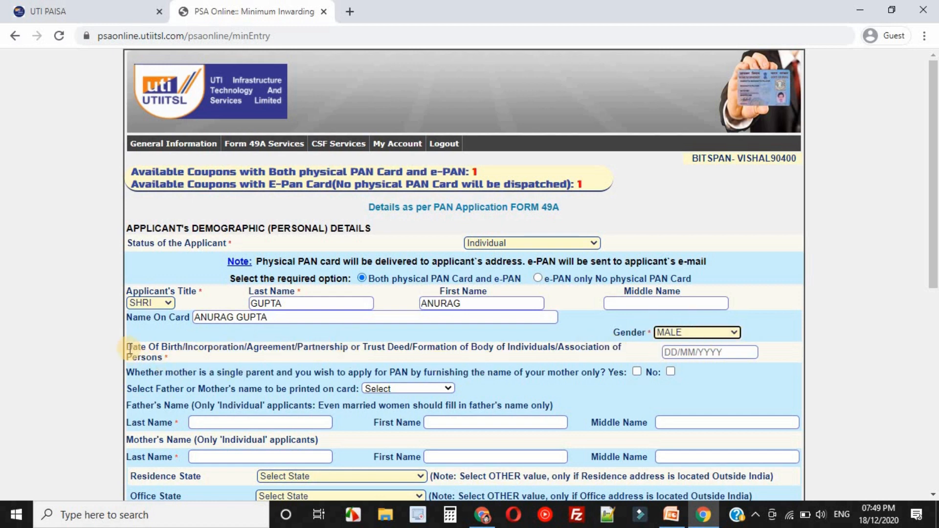
Review the date of birth or incorporation label and fill in the applicant's date of birth.
{"action": "left_click_drag", "start_coordinate": [127, 346], "coordinate": [193, 349]}
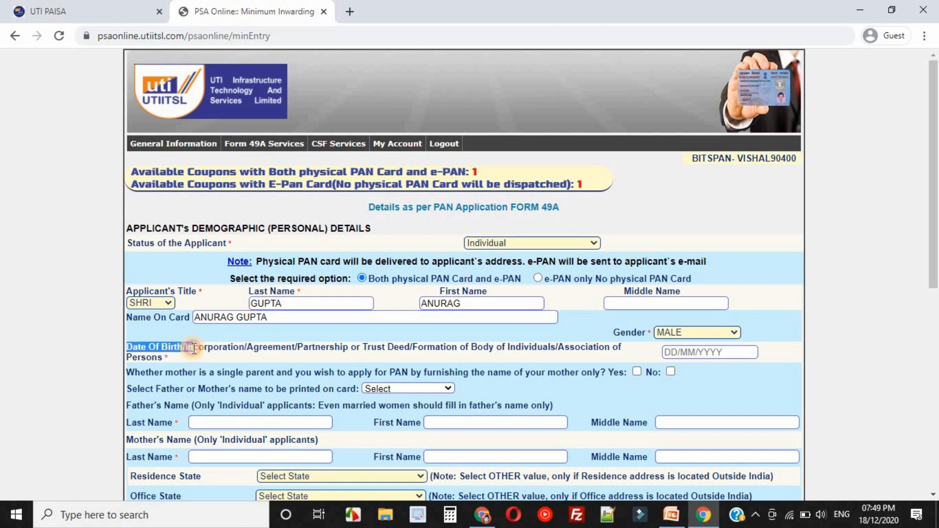
{"action": "left_click", "coordinate": [263, 345]}
{"action": "double_click", "coordinate": [263, 346]}
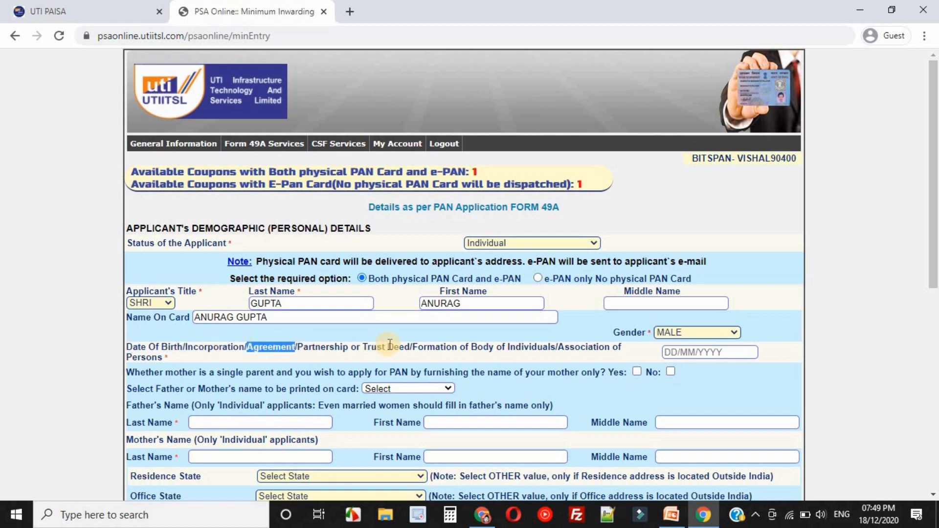
{"action": "left_click_drag", "start_coordinate": [390, 345], "coordinate": [398, 341]}
{"action": "left_click_drag", "start_coordinate": [482, 348], "coordinate": [545, 351]}
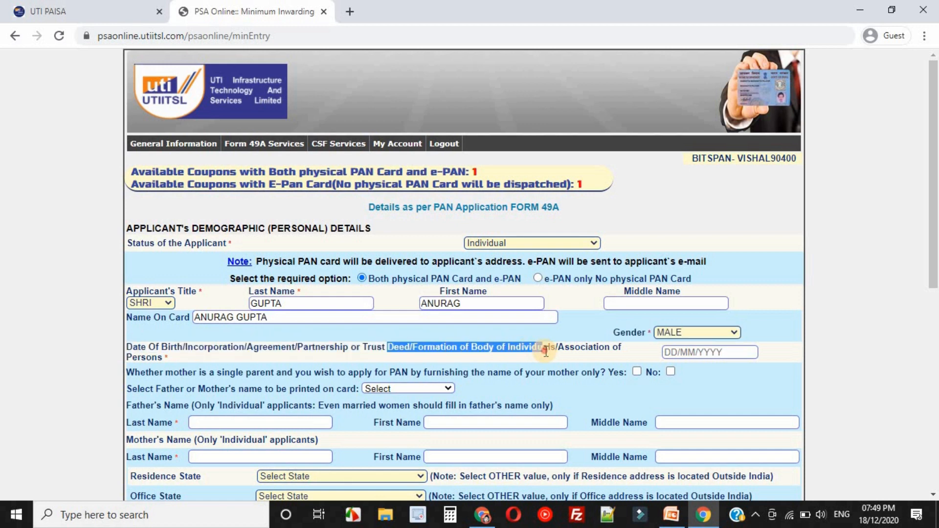
{"action": "left_click", "coordinate": [545, 351]}
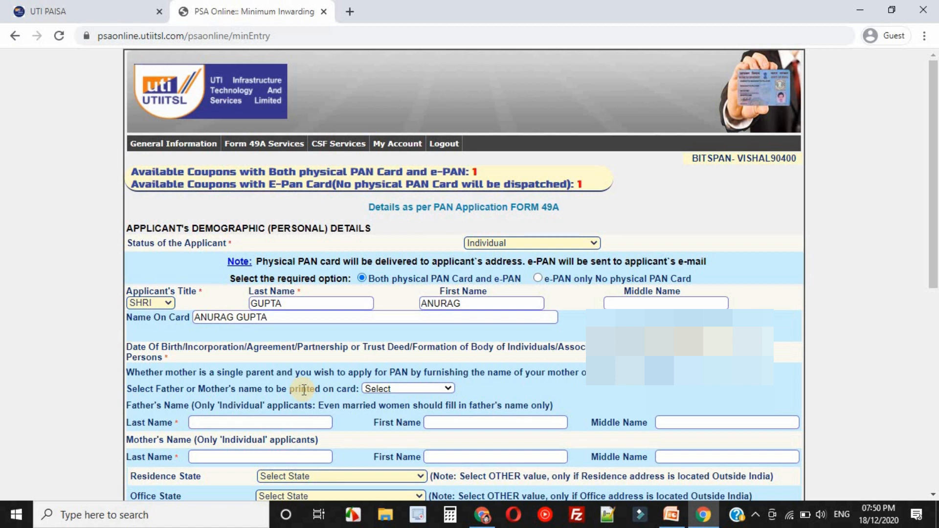
Choose FATHER'S NAME to be printed on the card and fill in the father's and mother's names.
{"action": "left_click", "coordinate": [410, 390]}
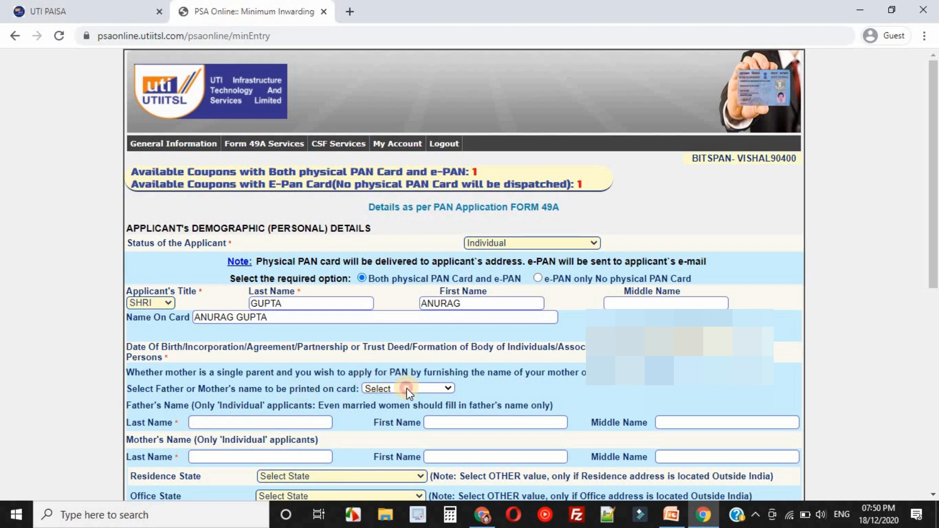
{"action": "left_click", "coordinate": [407, 411]}
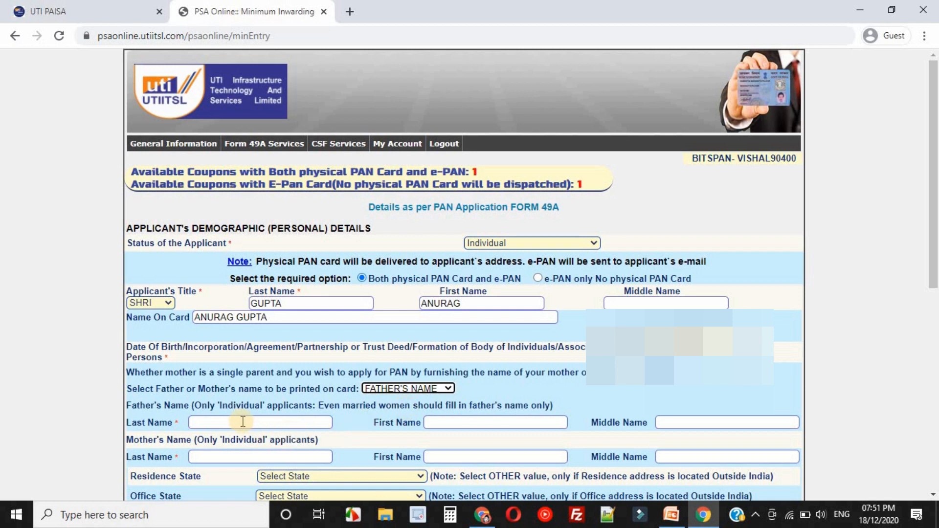
{"action": "left_click", "coordinate": [209, 422]}
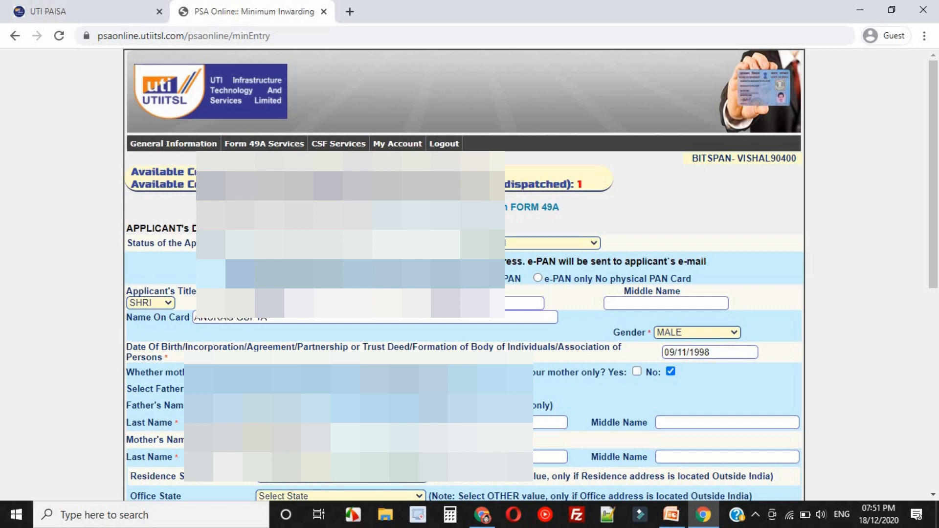
Set the residence and office states to CHHATTISGARH and the address for communication to RESIDENCE.
{"action": "scroll", "coordinate": [132, 306], "scroll_direction": "down", "scroll_amount": 3}
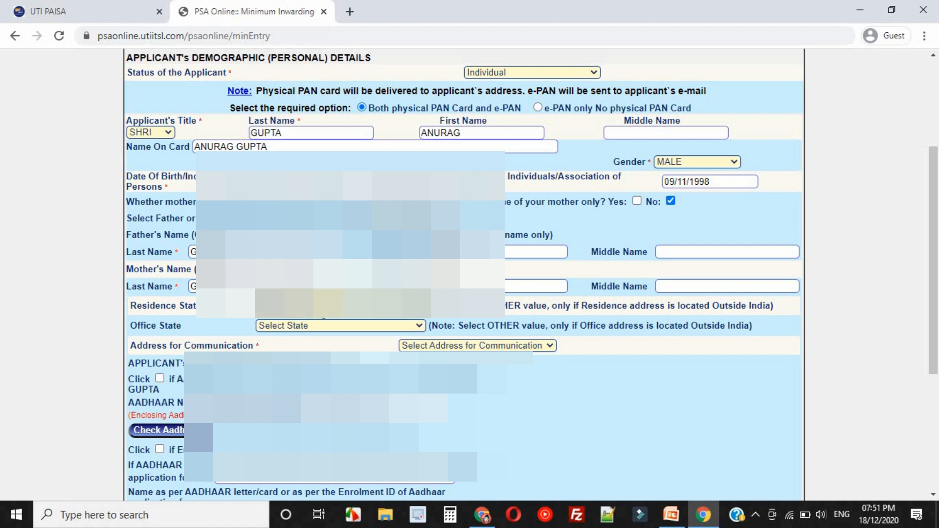
{"action": "left_click", "coordinate": [338, 305]}
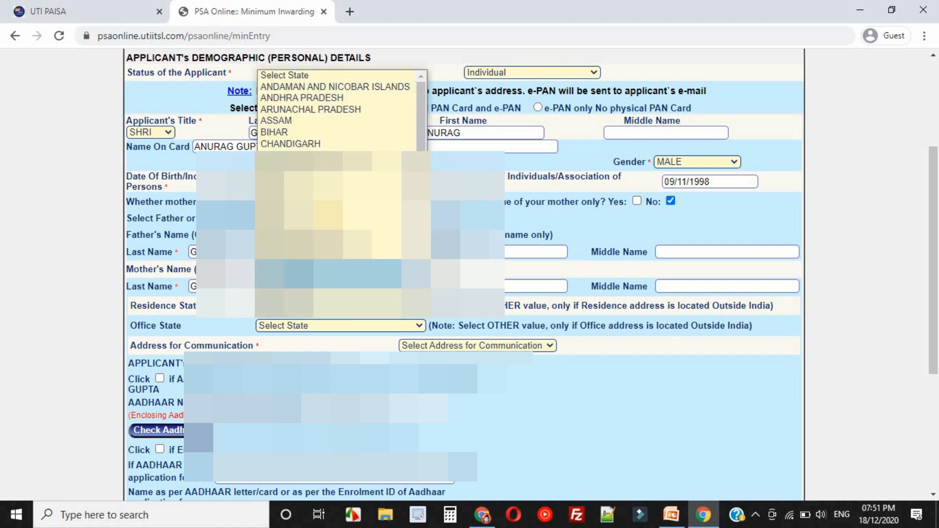
{"action": "left_click", "coordinate": [318, 147]}
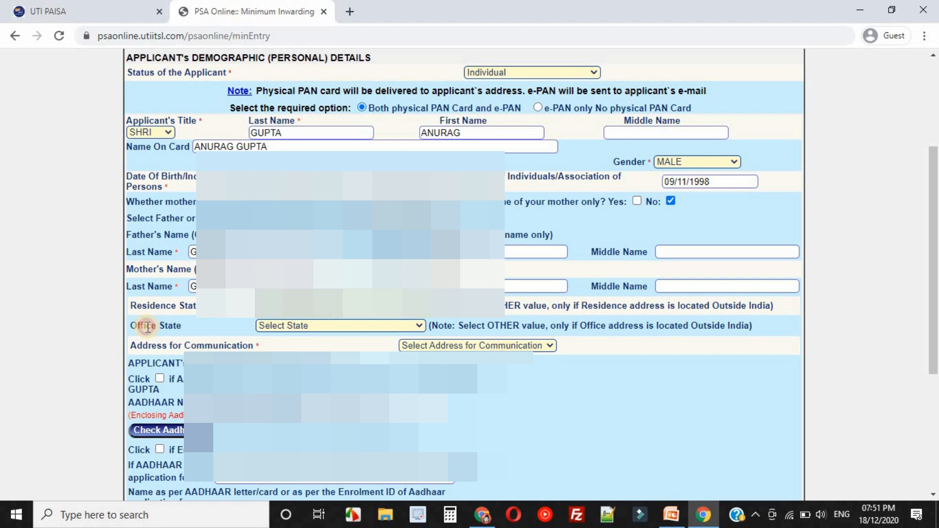
{"action": "left_click_drag", "start_coordinate": [146, 325], "coordinate": [237, 338]}
{"action": "left_click", "coordinate": [327, 326]}
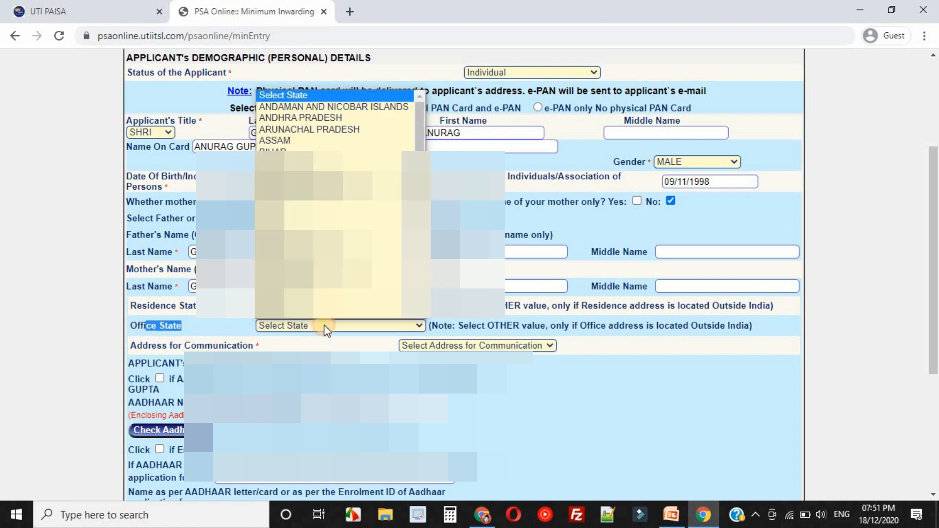
{"action": "left_click", "coordinate": [339, 175]}
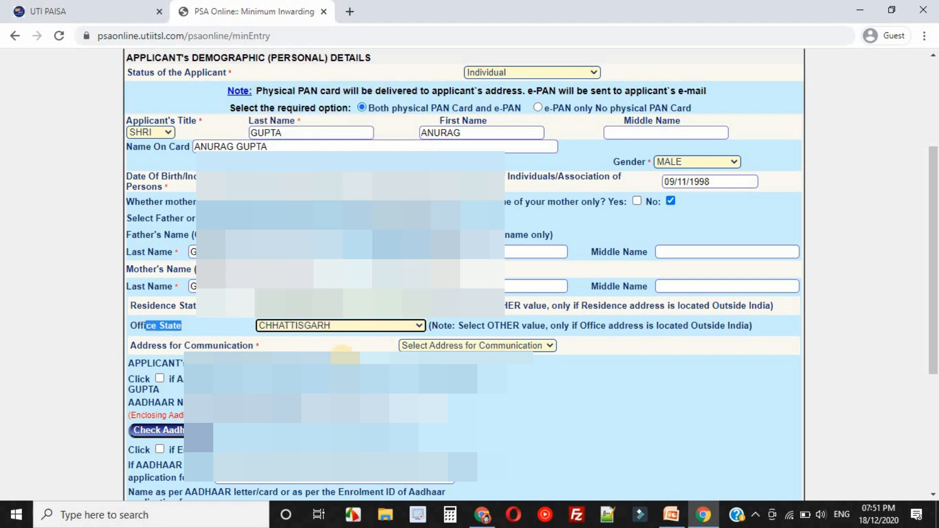
{"action": "left_click", "coordinate": [432, 346]}
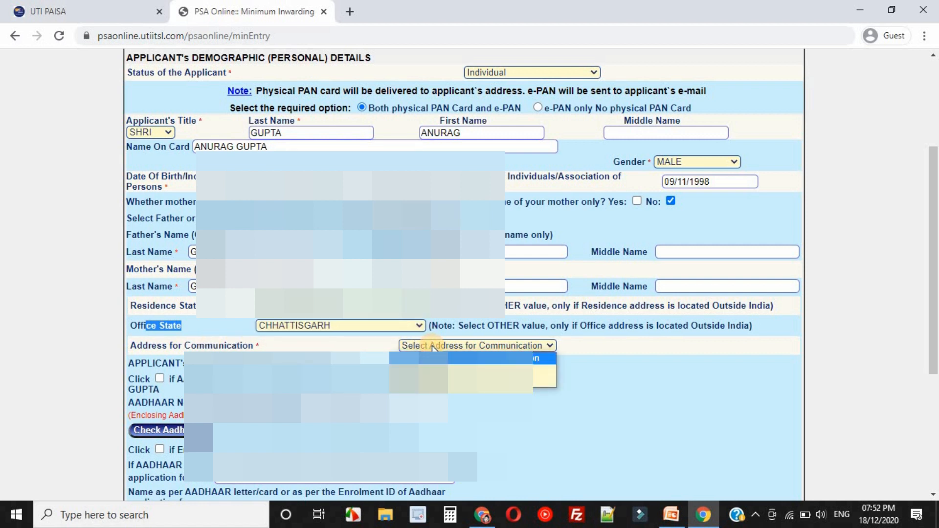
{"action": "left_click", "coordinate": [544, 381]}
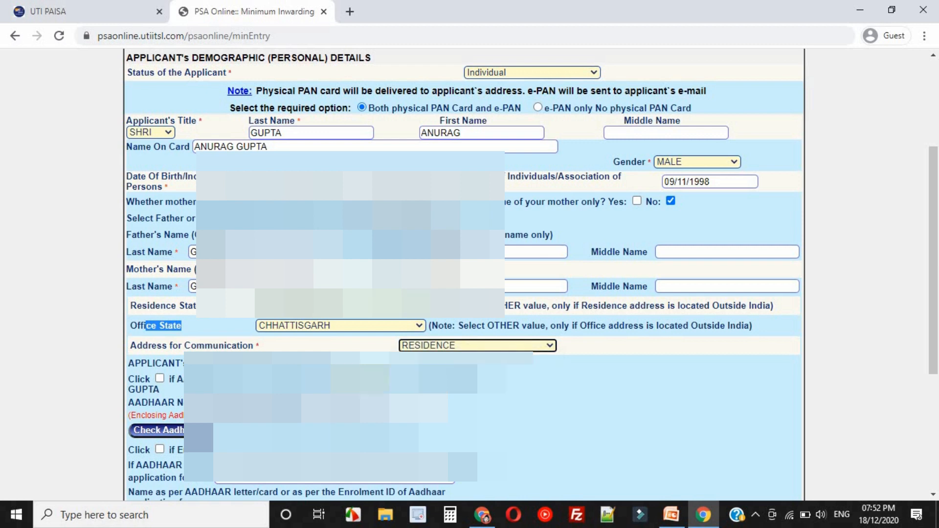
Mark the Aadhaar copy as enclosed in the applicant's name and enter the applicant's Aadhaar number.
{"action": "scroll", "coordinate": [259, 320], "scroll_direction": "down", "scroll_amount": 1}
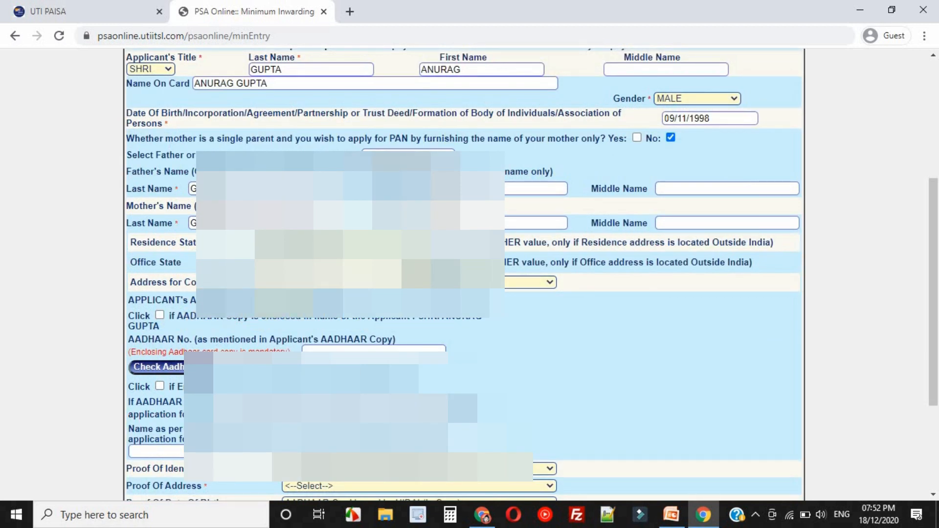
{"action": "left_click", "coordinate": [160, 315]}
{"action": "left_click", "coordinate": [328, 348]}
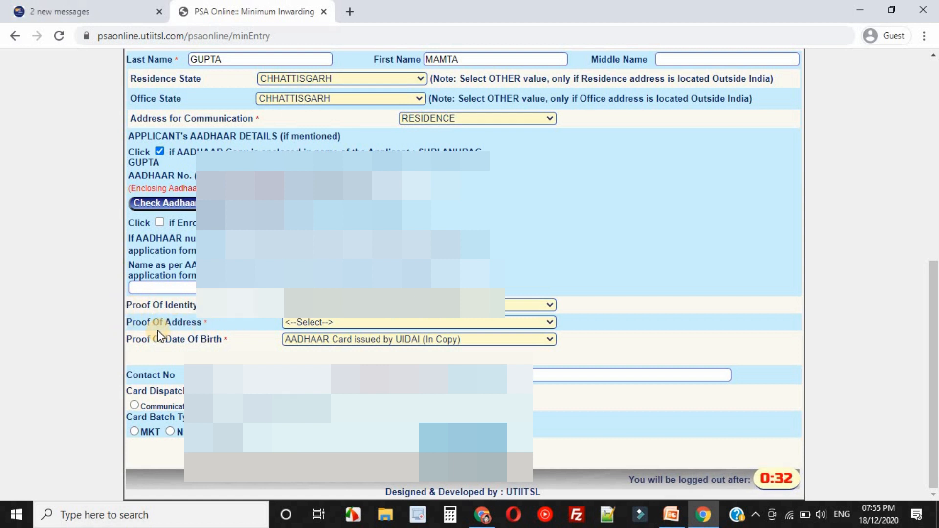
Set the proof of address to AADHAAR Card issued by UIDAI (In Copy) and fill in the contact number.
{"action": "left_click", "coordinate": [313, 324]}
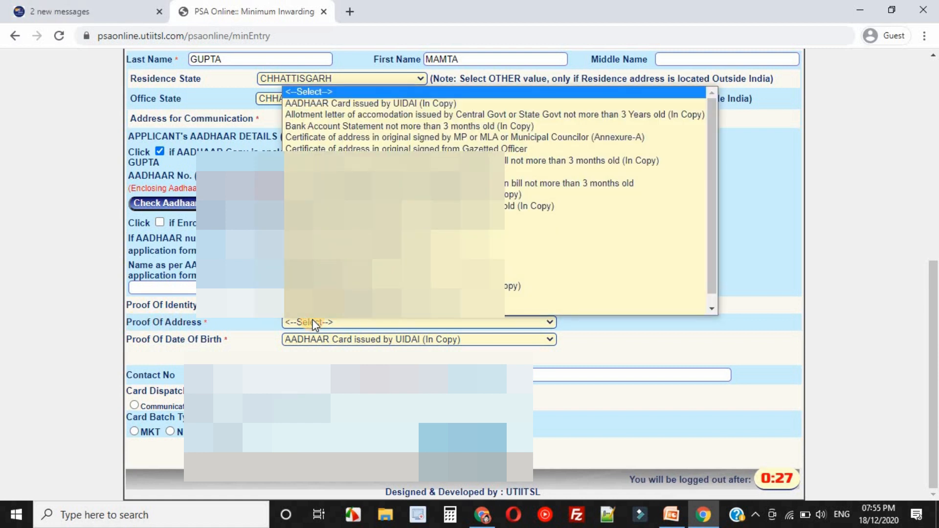
{"action": "left_click", "coordinate": [379, 103]}
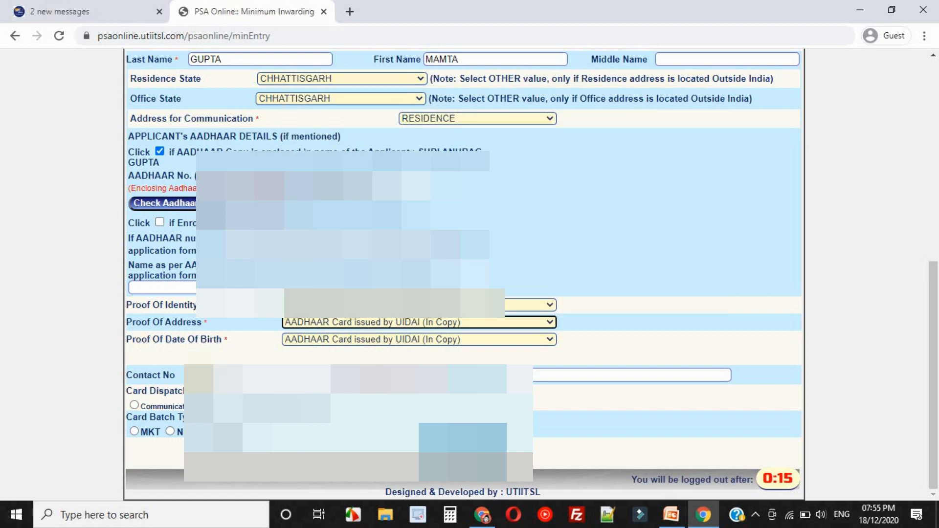
{"action": "left_click", "coordinate": [274, 375]}
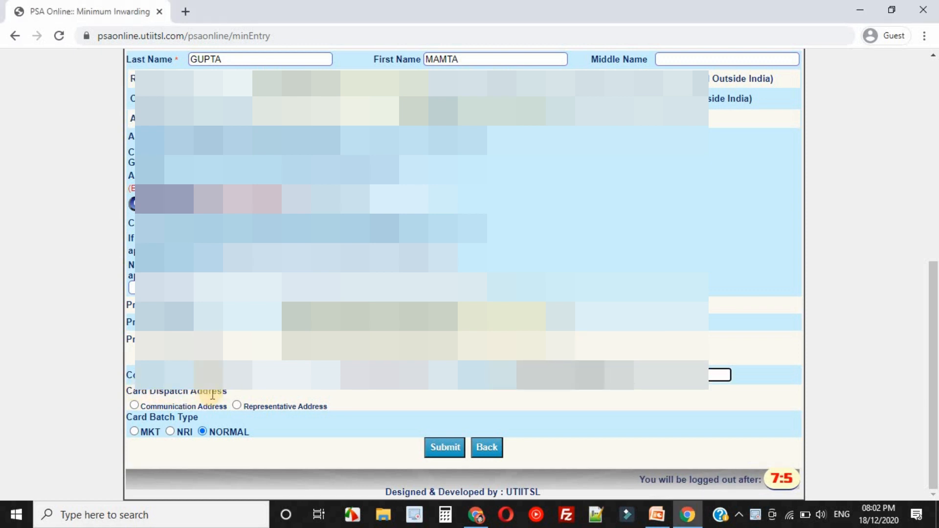
Set the card dispatch to Communication Address with the NORMAL batch type and try to submit the form.
{"action": "left_click", "coordinate": [133, 405]}
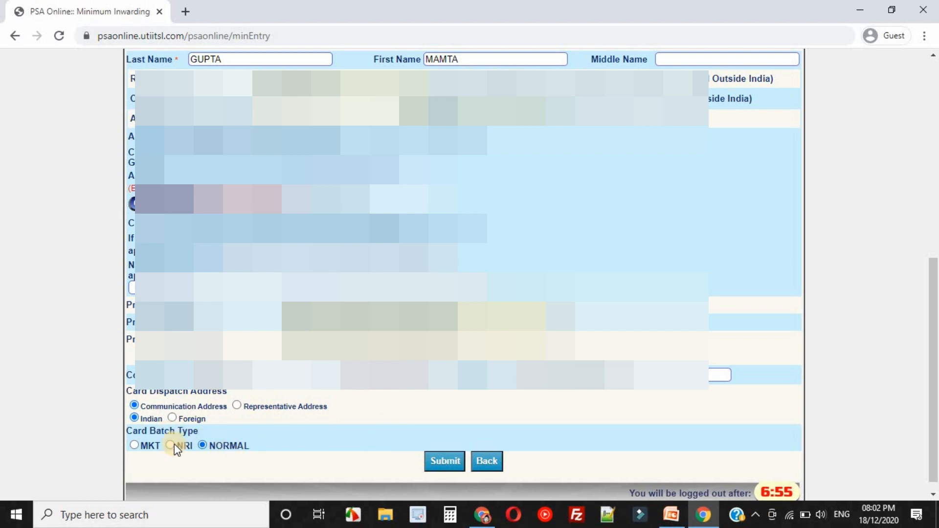
{"action": "left_click", "coordinate": [203, 445]}
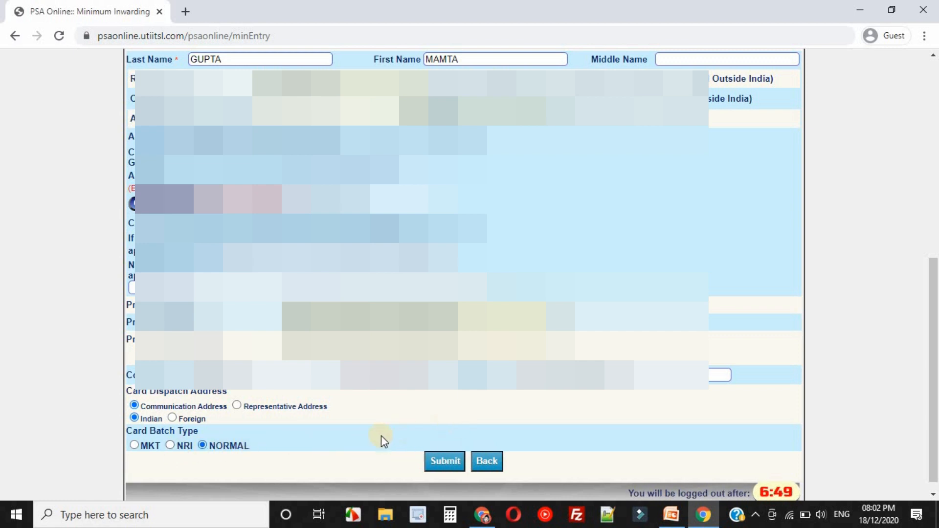
{"action": "left_click", "coordinate": [447, 464]}
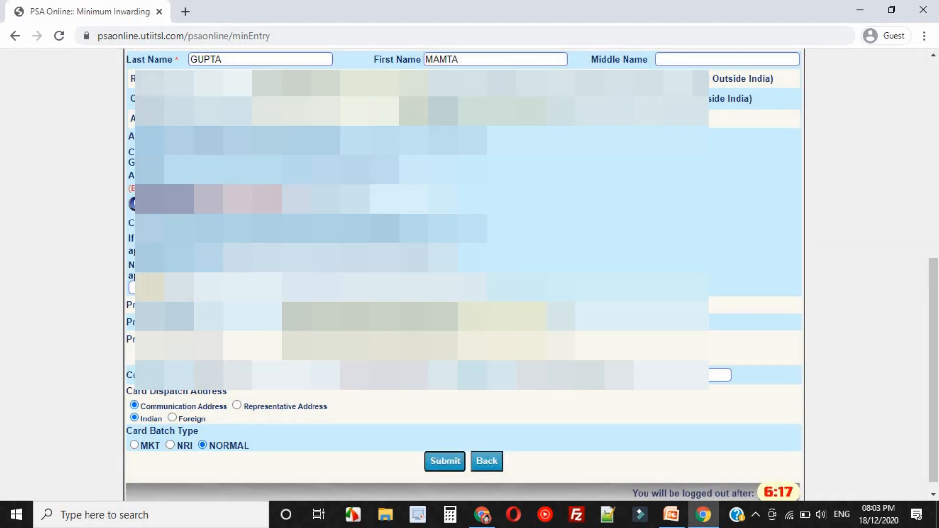
Fill in the applicant's name below the Aadhaar details and submit the pre-form entry.
{"action": "left_click", "coordinate": [293, 288]}
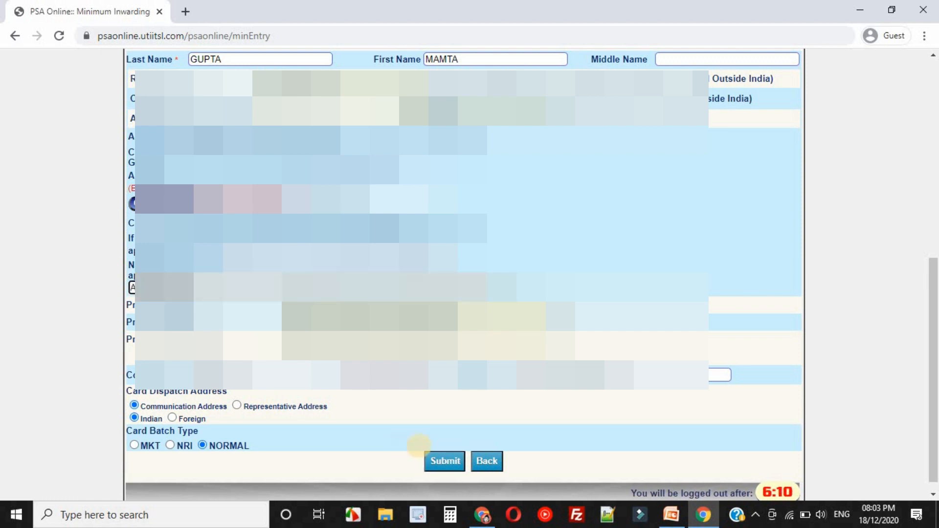
{"action": "left_click", "coordinate": [453, 463]}
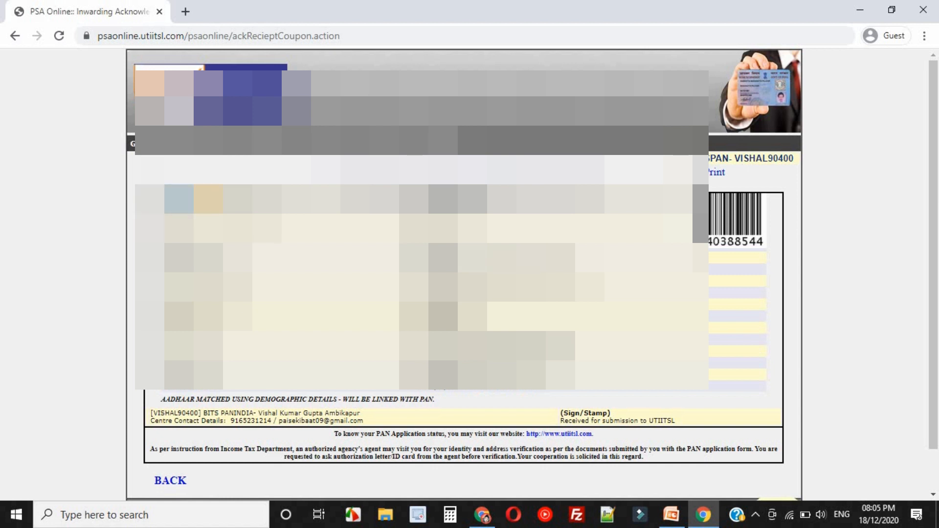
{"action": "left_click_drag", "start_coordinate": [206, 200], "coordinate": [295, 200]}
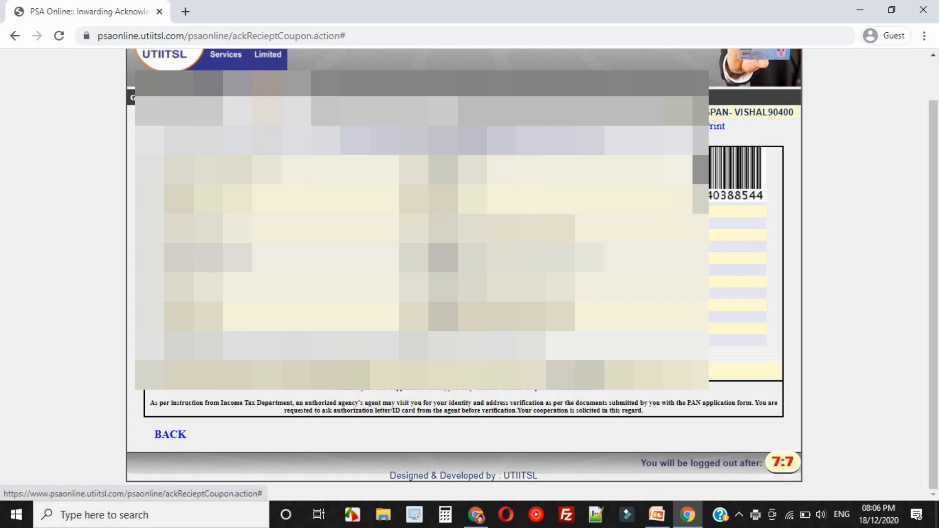
Go to Main Form Entry, open the pending coupon's Form 49A, dismiss the Aadhaar alert and maximize the form window.
{"action": "left_click", "coordinate": [267, 98]}
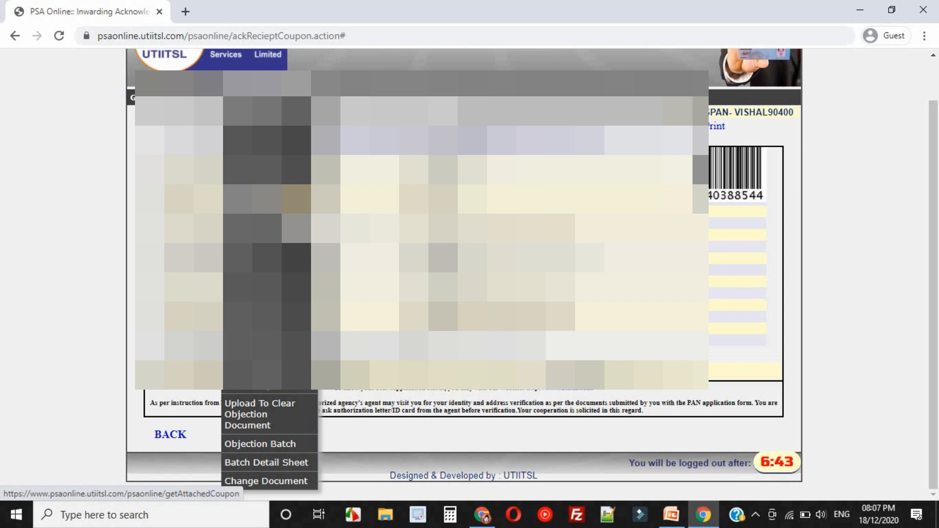
{"action": "left_click", "coordinate": [296, 199]}
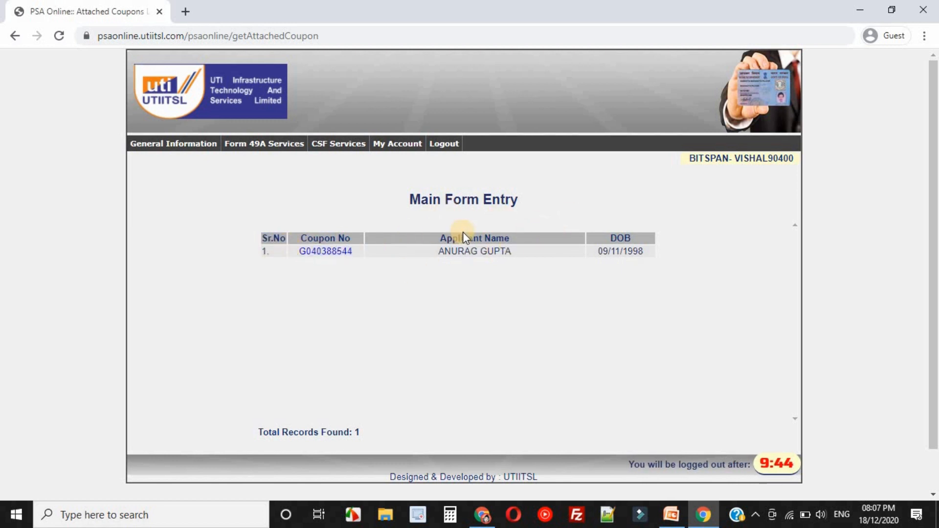
{"action": "left_click", "coordinate": [327, 252]}
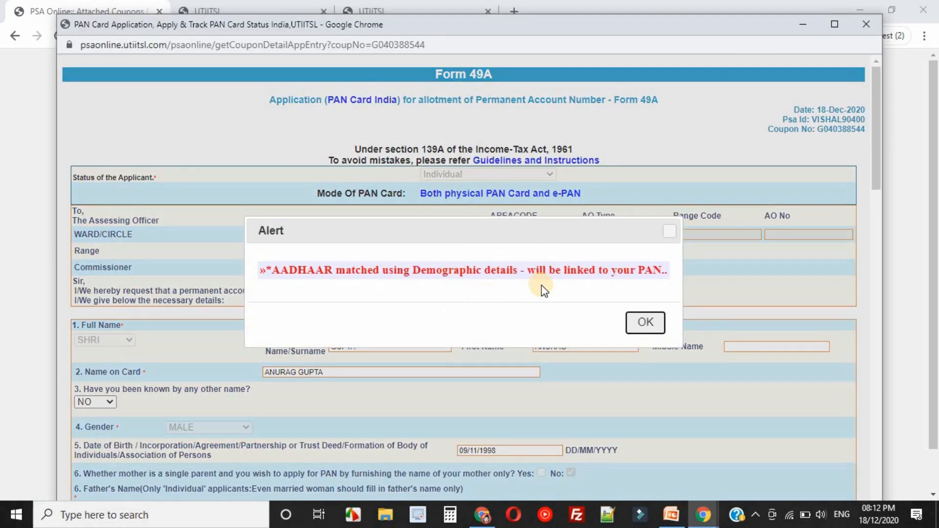
{"action": "left_click", "coordinate": [646, 323]}
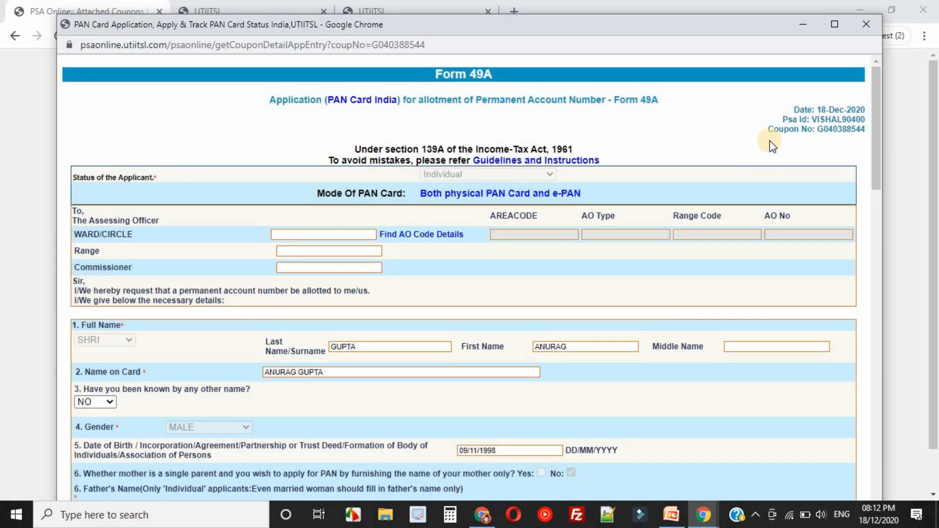
{"action": "left_click", "coordinate": [831, 21]}
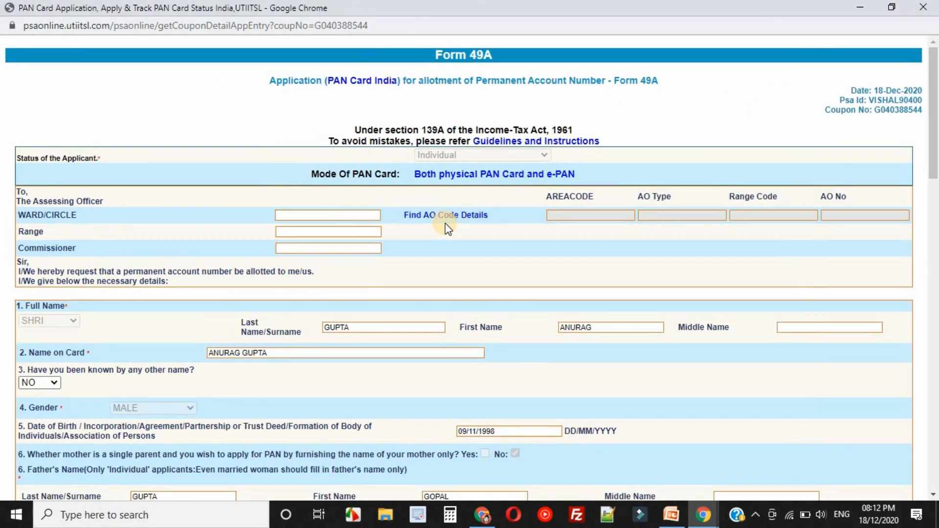
Complete the declaration as AUTHORIZED SIGNATUREE with the verifier's name and verification place AMBIKAPUR, and submit Form 49A.
{"action": "scroll", "coordinate": [445, 224], "scroll_direction": "down", "scroll_amount": 2}
{"action": "scroll", "coordinate": [445, 223], "scroll_direction": "down", "scroll_amount": 3}
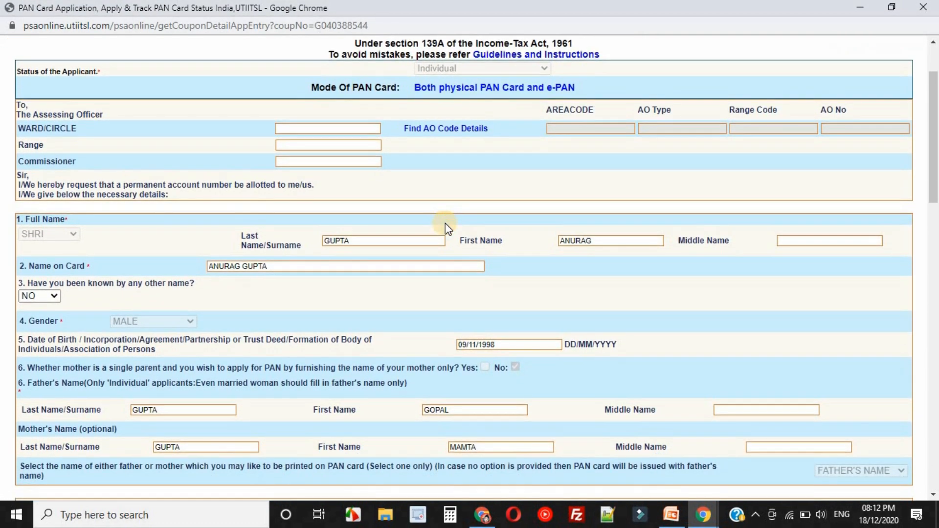
{"action": "scroll", "coordinate": [446, 224], "scroll_direction": "down", "scroll_amount": 3}
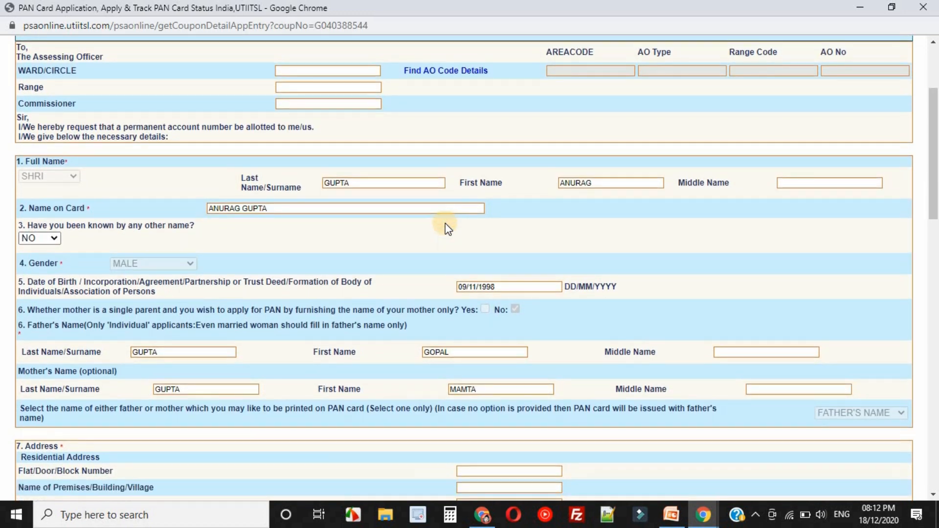
{"action": "scroll", "coordinate": [446, 224], "scroll_direction": "down", "scroll_amount": 5}
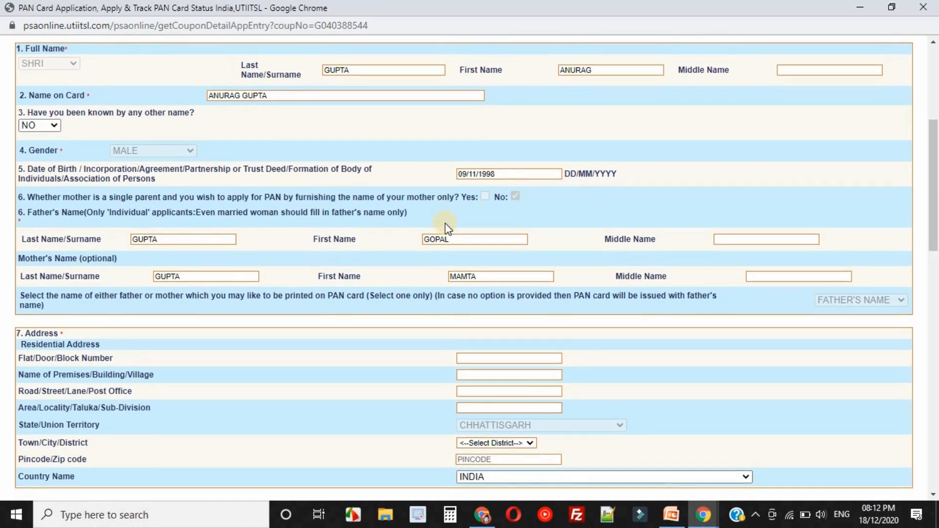
{"action": "scroll", "coordinate": [445, 223], "scroll_direction": "down", "scroll_amount": 6}
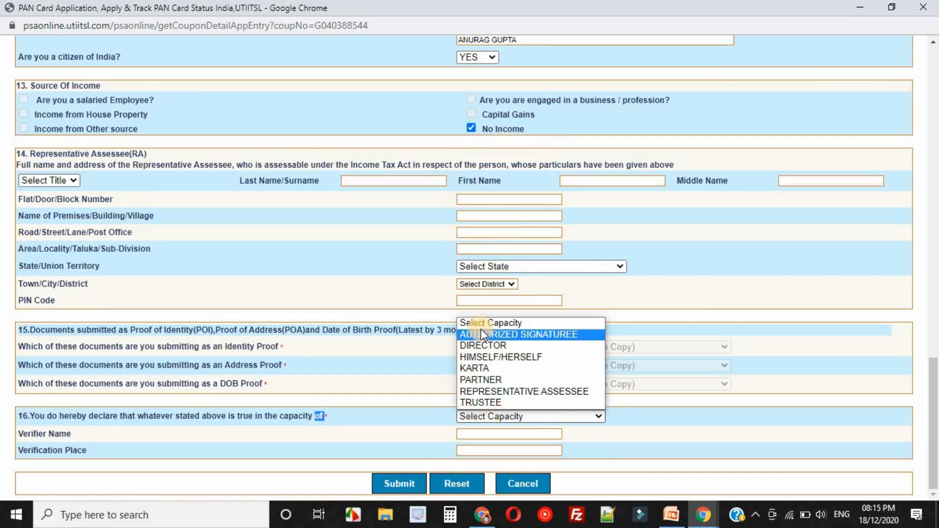
{"action": "left_click", "coordinate": [488, 334]}
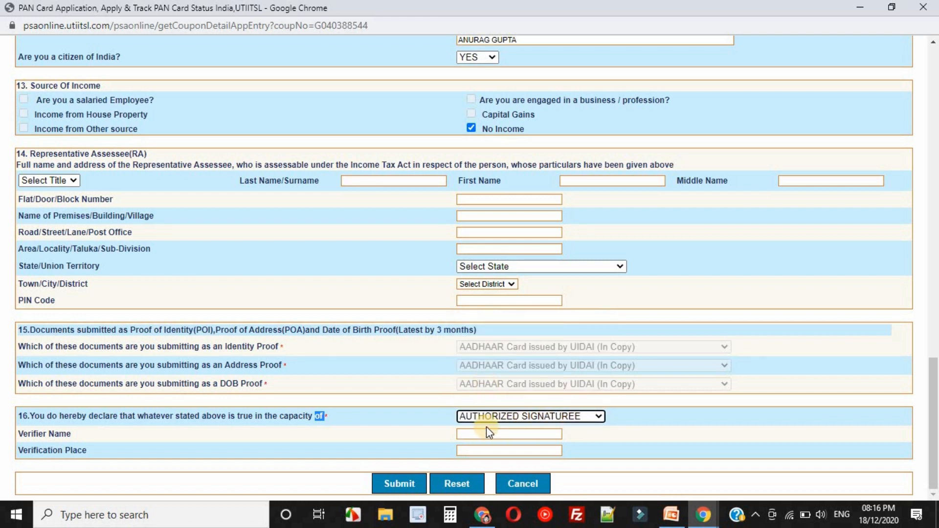
{"action": "left_click", "coordinate": [470, 435]}
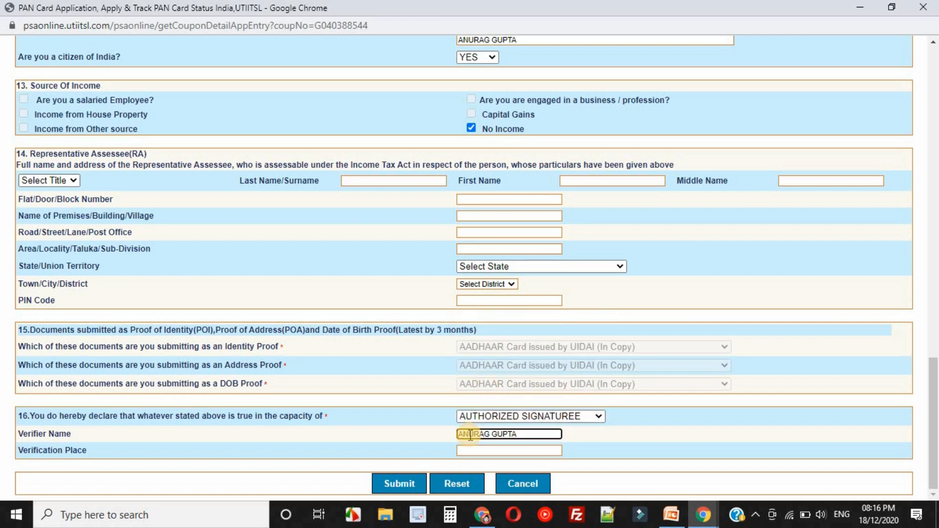
{"action": "left_click", "coordinate": [471, 451]}
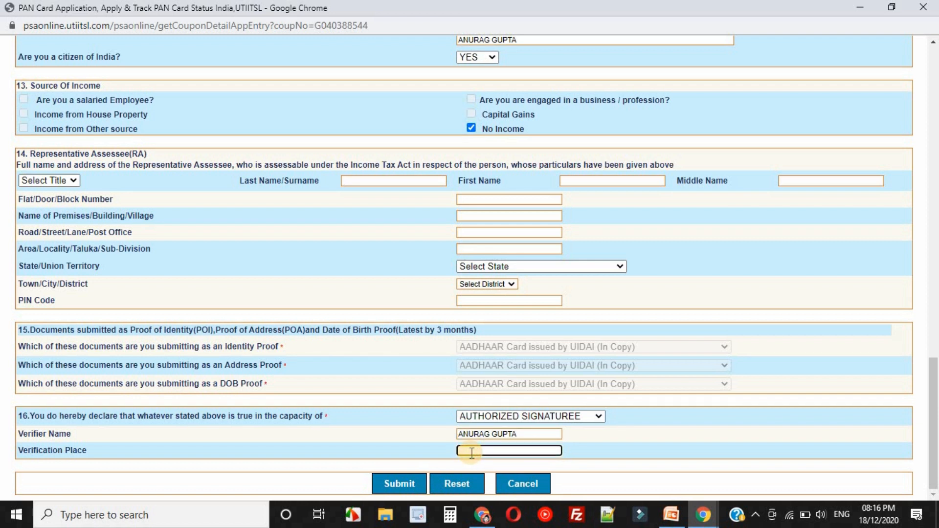
{"action": "type", "text": "AMBIKAPUR"}
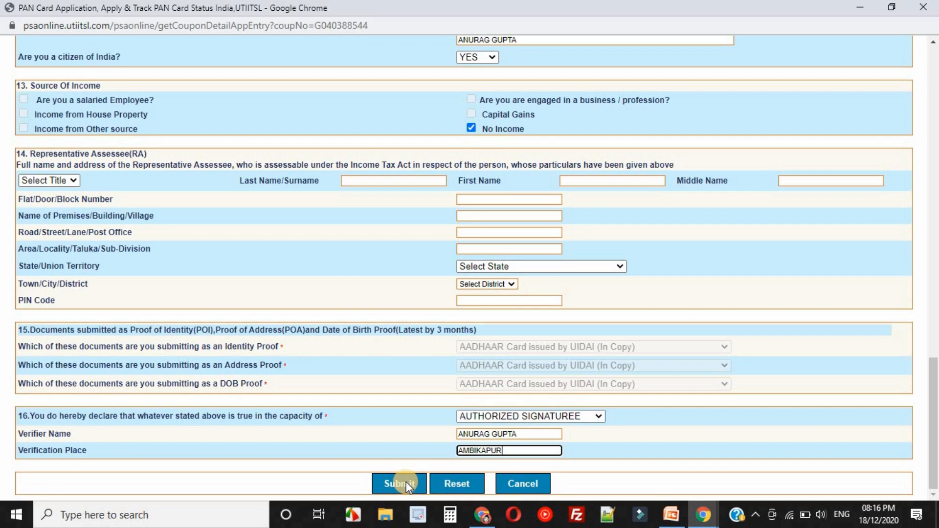
{"action": "left_click", "coordinate": [406, 483]}
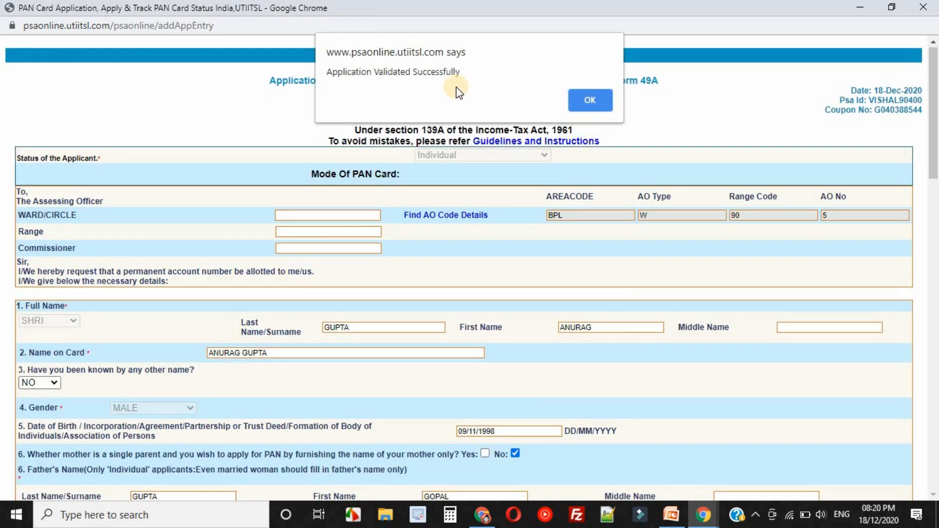
{"action": "left_click", "coordinate": [591, 101]}
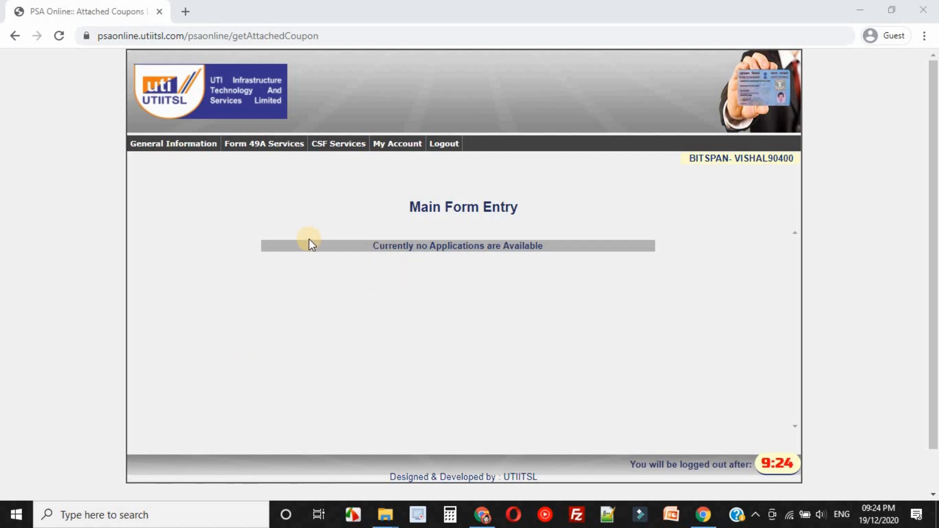
Open the document upload for the pending application and review the required PAN form, picture and signature entries.
{"action": "left_click", "coordinate": [272, 147]}
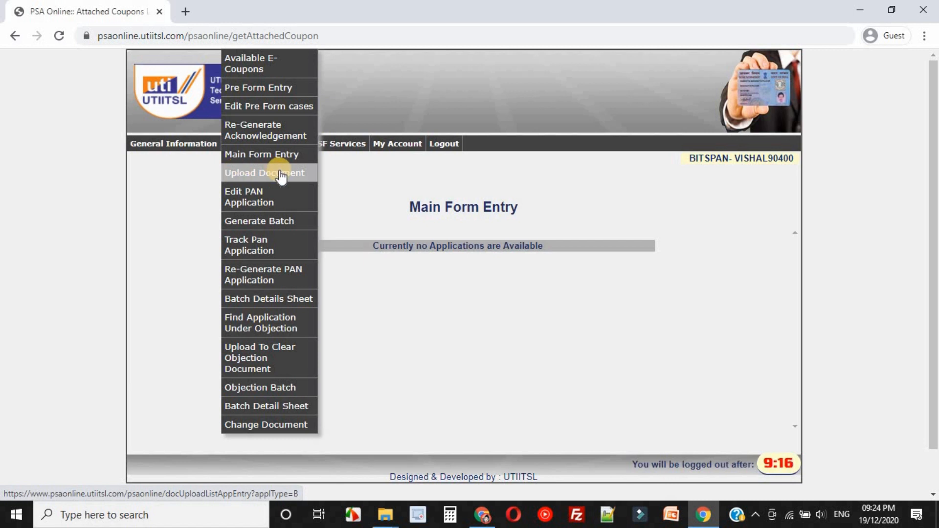
{"action": "left_click", "coordinate": [280, 175]}
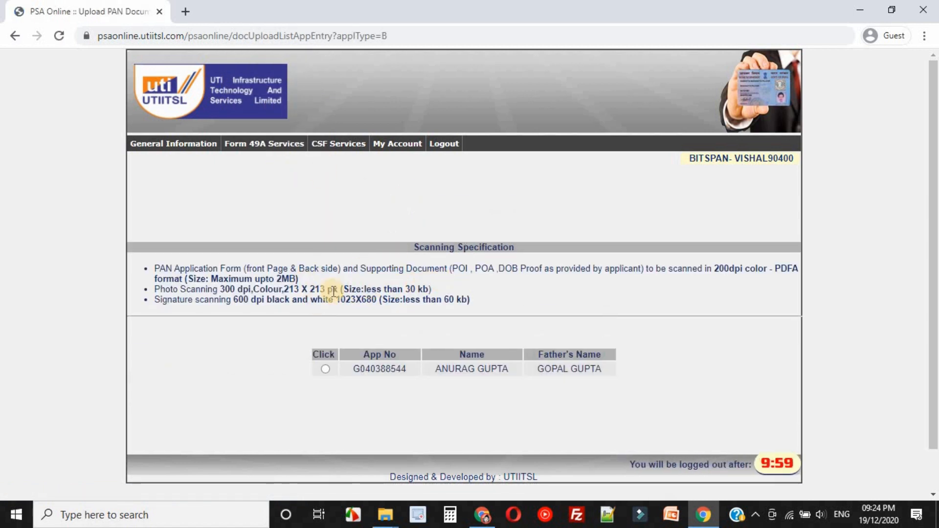
{"action": "left_click", "coordinate": [325, 368]}
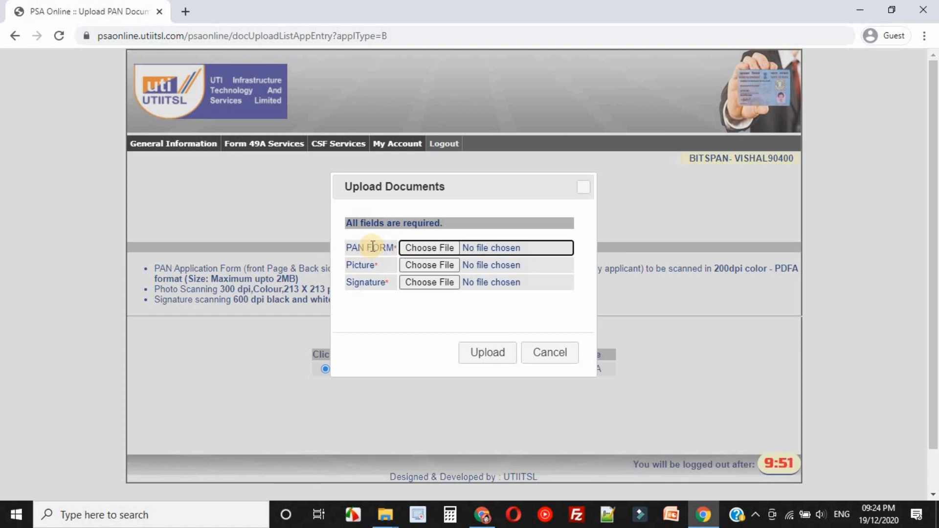
{"action": "double_click", "coordinate": [355, 246]}
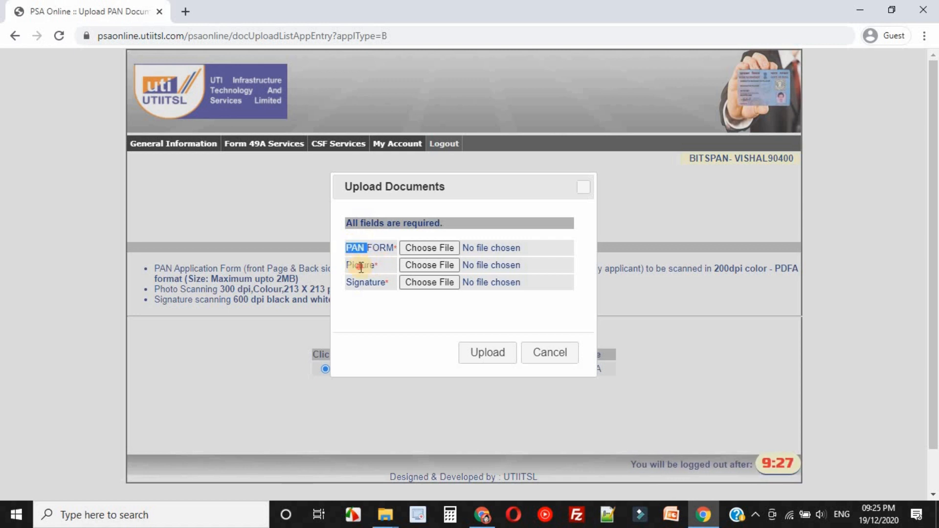
{"action": "double_click", "coordinate": [361, 267]}
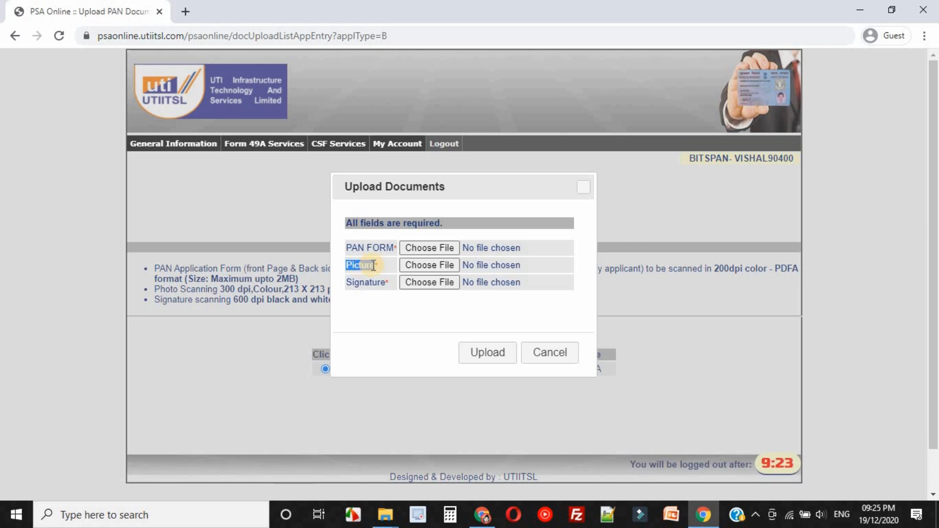
{"action": "double_click", "coordinate": [364, 281]}
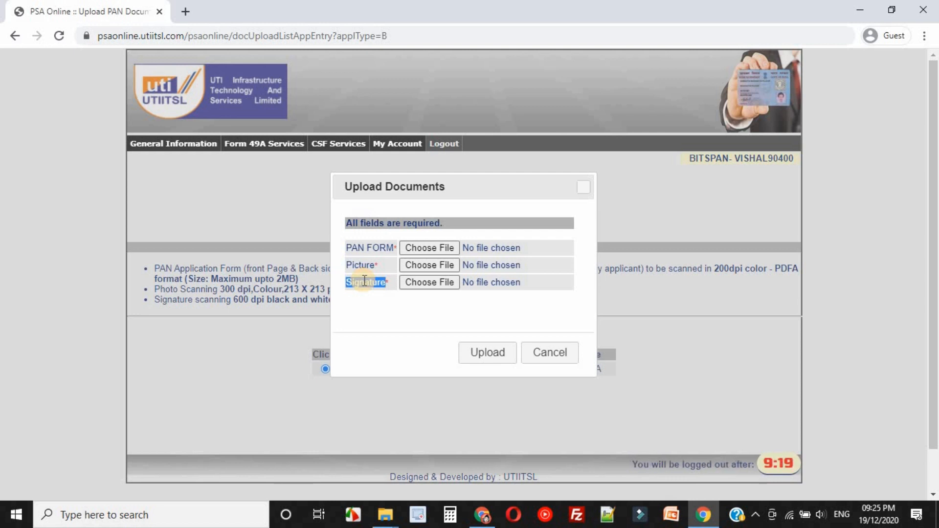
{"action": "left_click", "coordinate": [366, 246]}
{"action": "triple_click", "coordinate": [366, 246]}
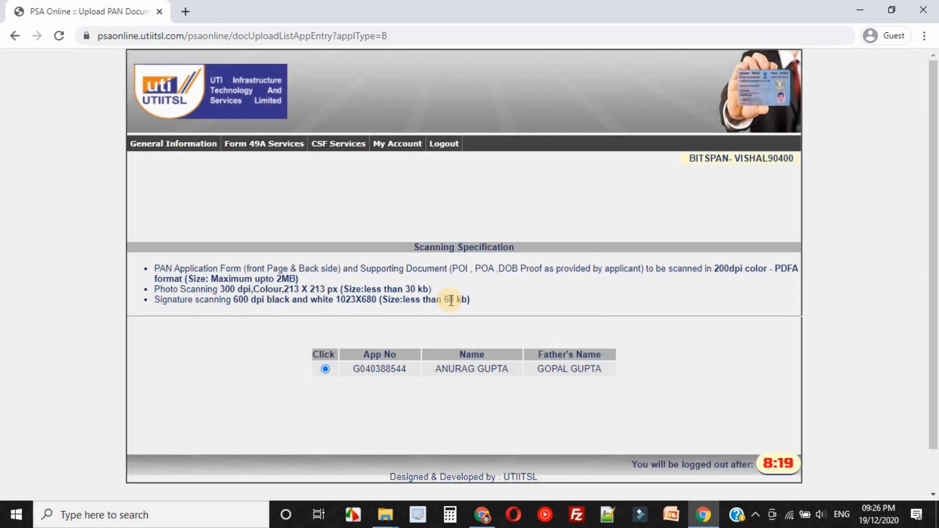
Copy the listed application number, regenerate the PAN application with it and look over the printable Form 49A.
{"action": "double_click", "coordinate": [374, 370]}
{"action": "key", "text": "ctrl+c"}
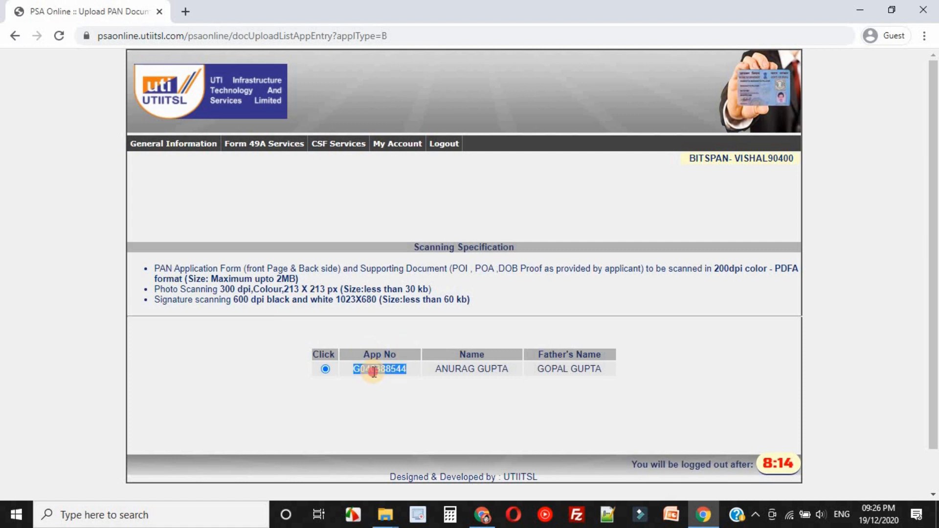
{"action": "left_click", "coordinate": [268, 143]}
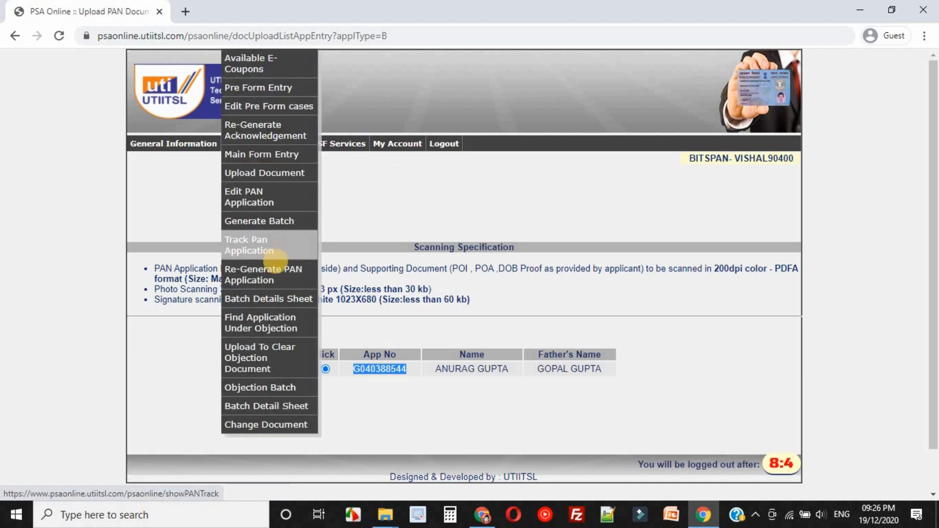
{"action": "left_click", "coordinate": [281, 276]}
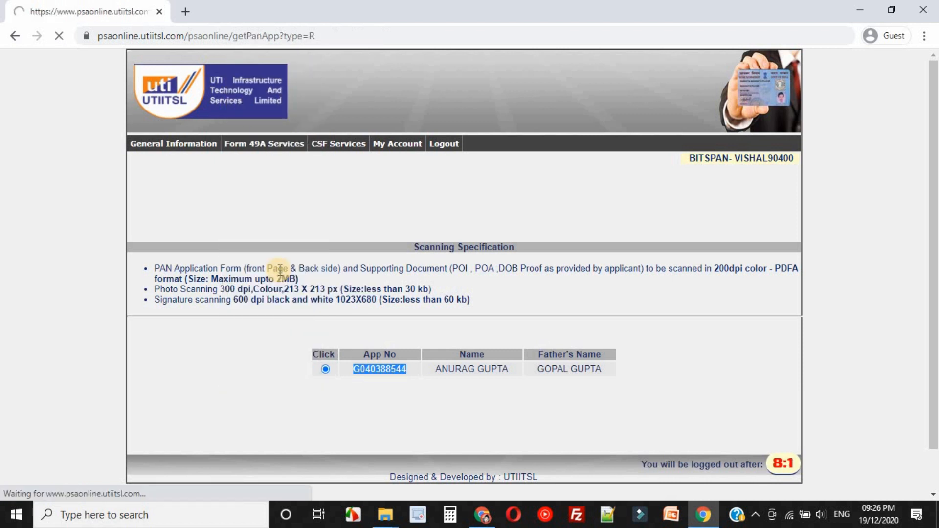
{"action": "left_click", "coordinate": [469, 306]}
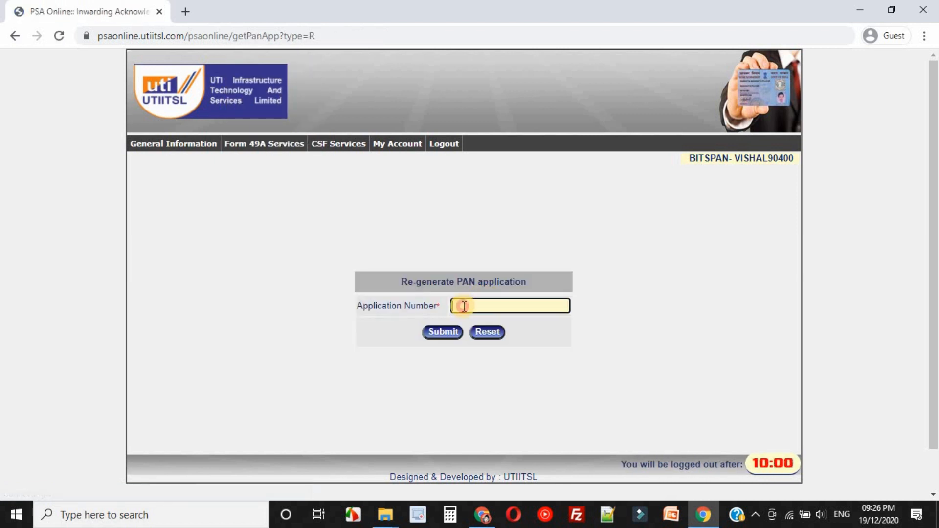
{"action": "key", "text": "ctrl+v"}
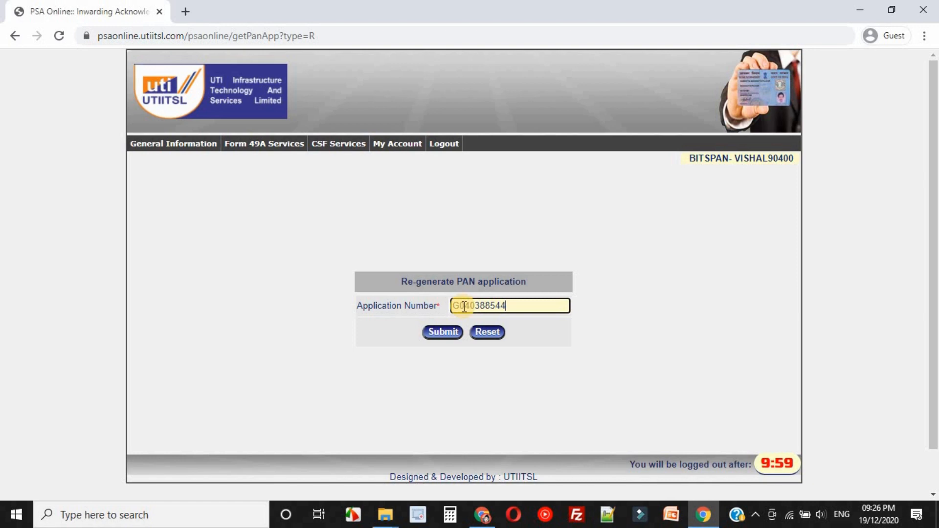
{"action": "left_click", "coordinate": [443, 333]}
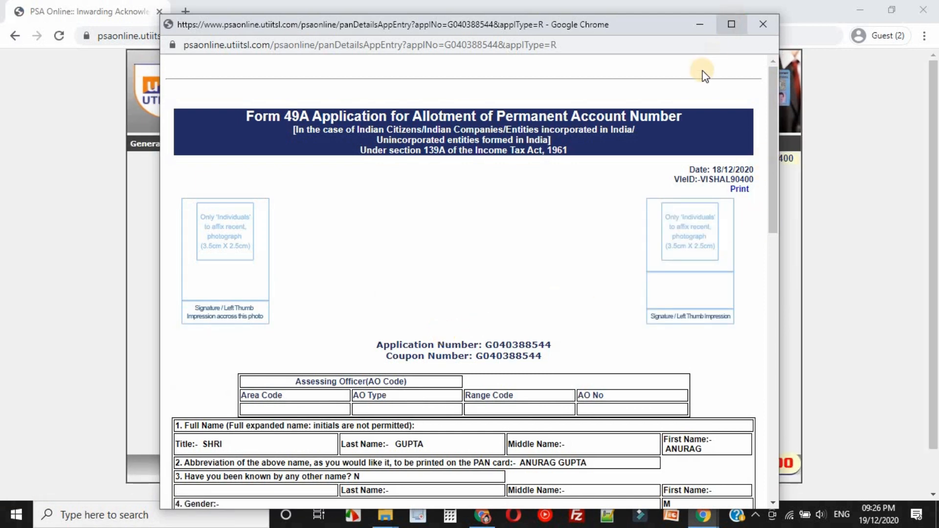
{"action": "left_click", "coordinate": [731, 24]}
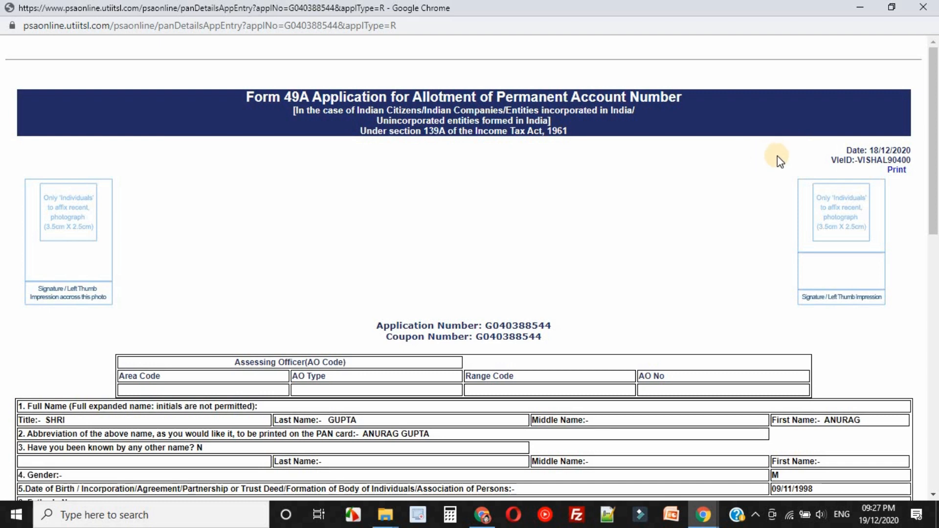
{"action": "scroll", "coordinate": [813, 430], "scroll_direction": "down", "scroll_amount": 10}
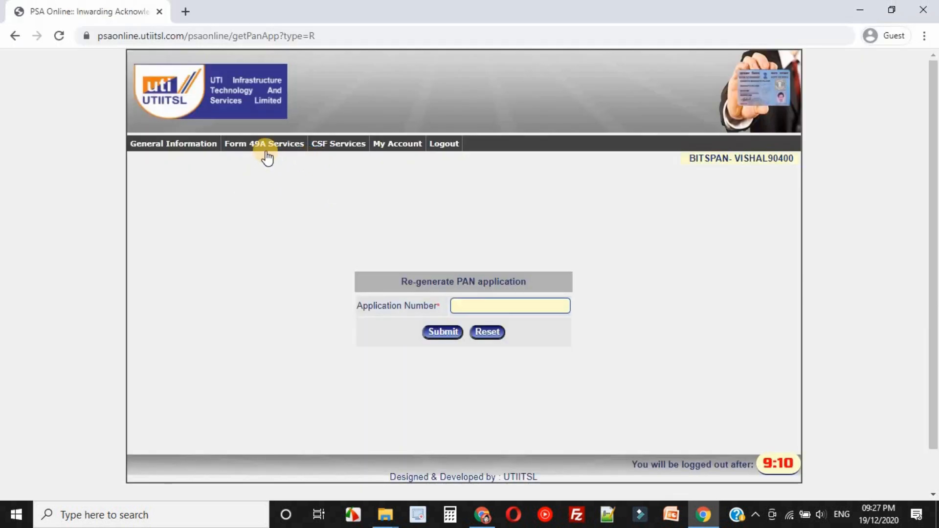
Upload form+aadhar.pdf as the PAN form, photo.jpg as the picture and Sign.jpg as the signature for the pending application, and dismiss the notice.
{"action": "mouse_move", "coordinate": [263, 144]}
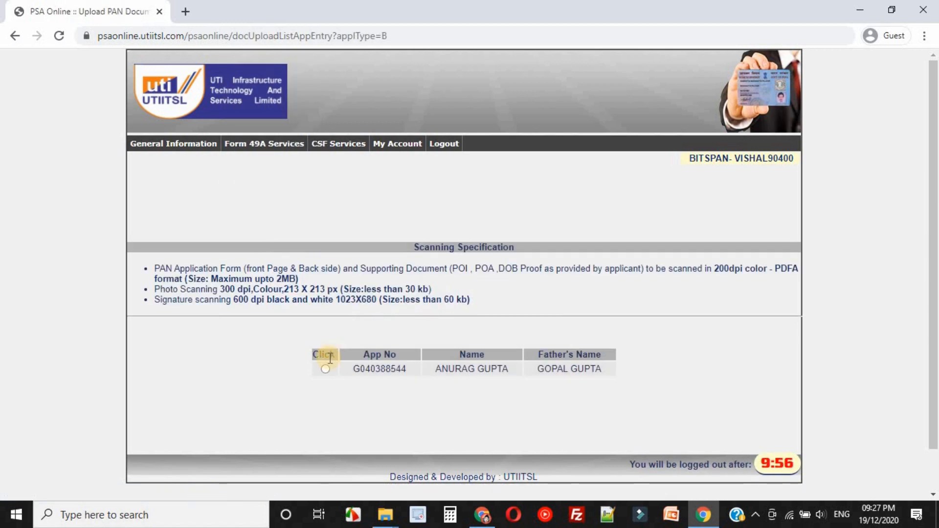
{"action": "left_click", "coordinate": [325, 369]}
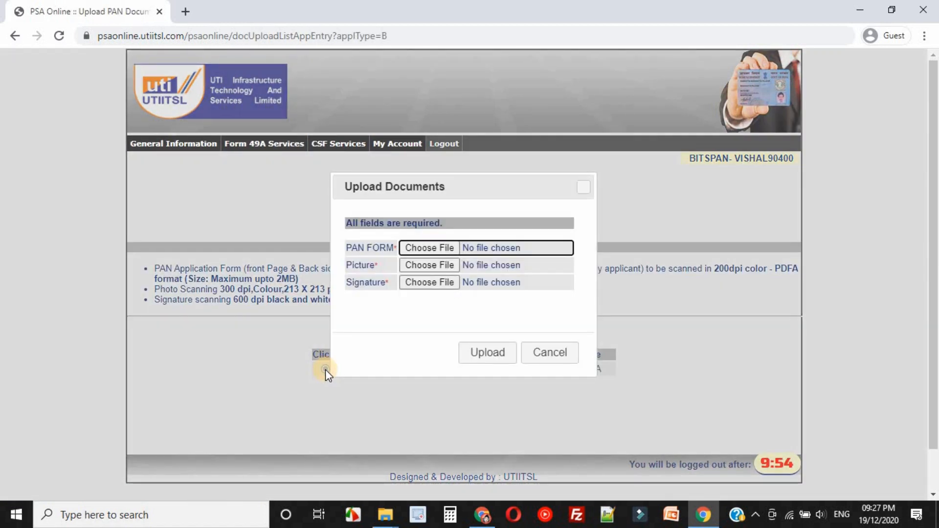
{"action": "left_click", "coordinate": [430, 248]}
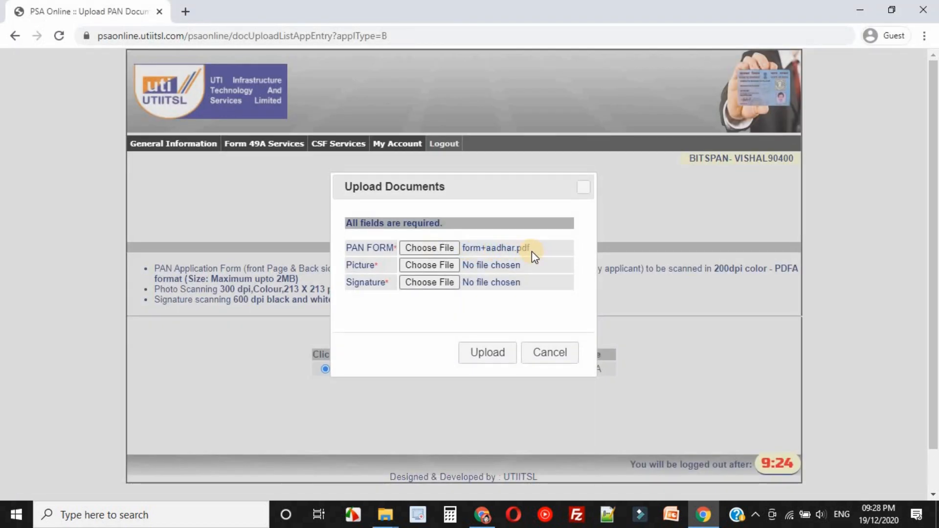
{"action": "left_click", "coordinate": [422, 269]}
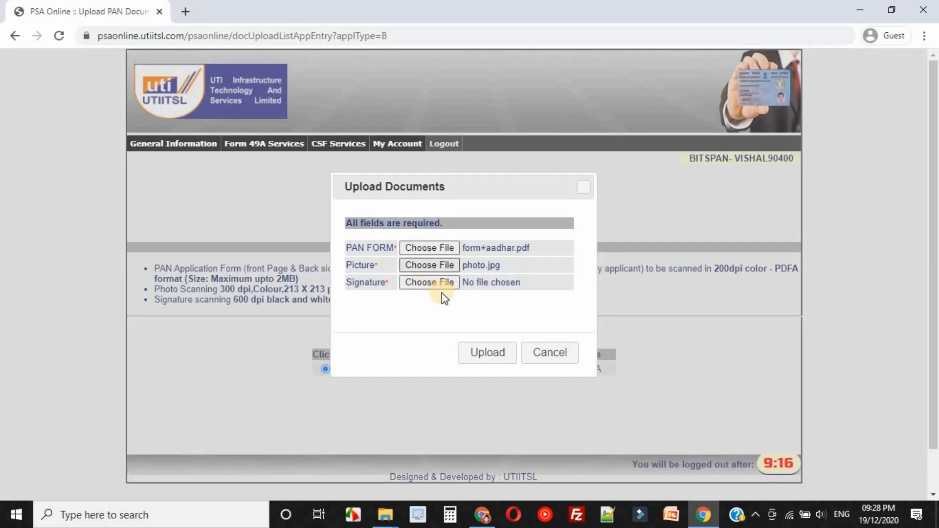
{"action": "left_click", "coordinate": [437, 289]}
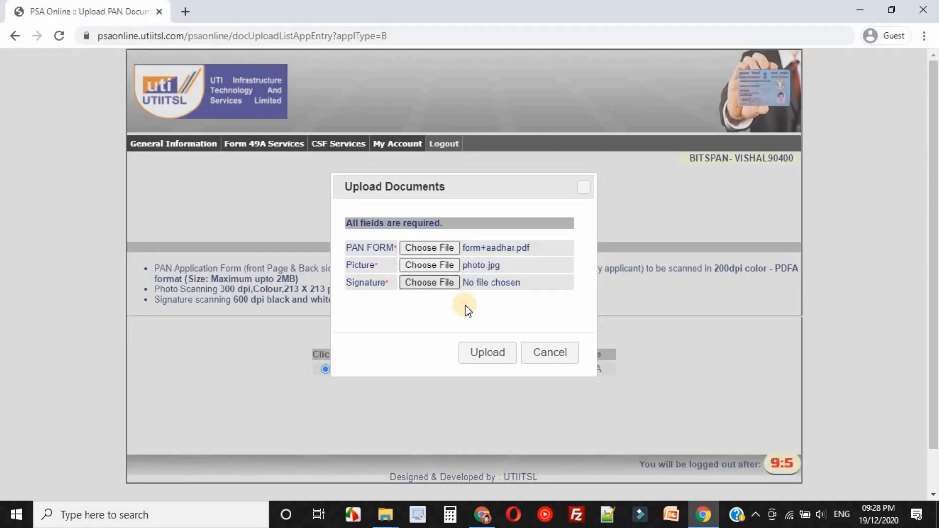
{"action": "left_click", "coordinate": [489, 353]}
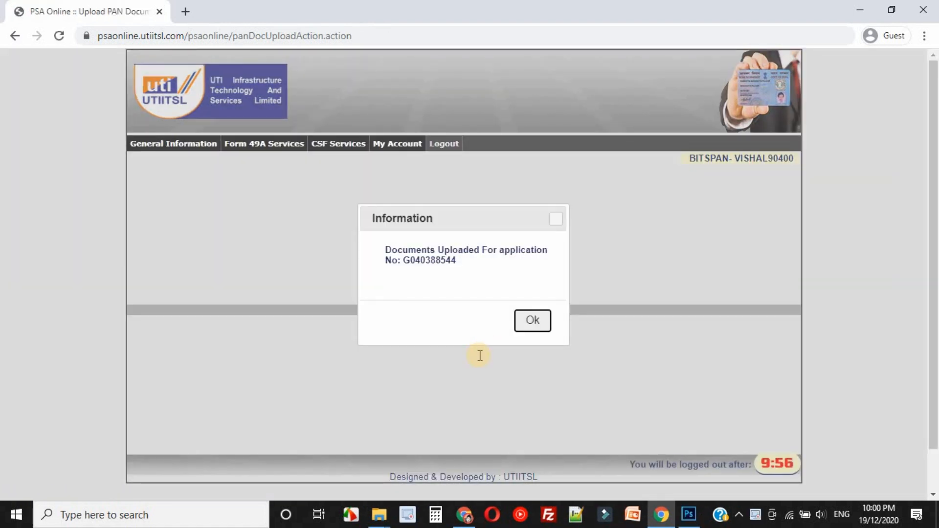
{"action": "key", "text": "Return"}
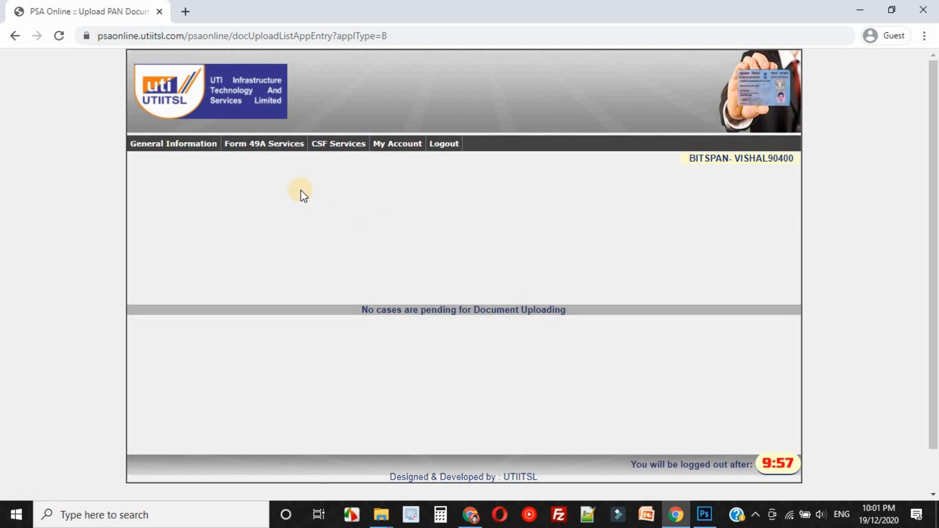
Generate a batch from all the listed Form 49A applications and submit it.
{"action": "left_click", "coordinate": [266, 146]}
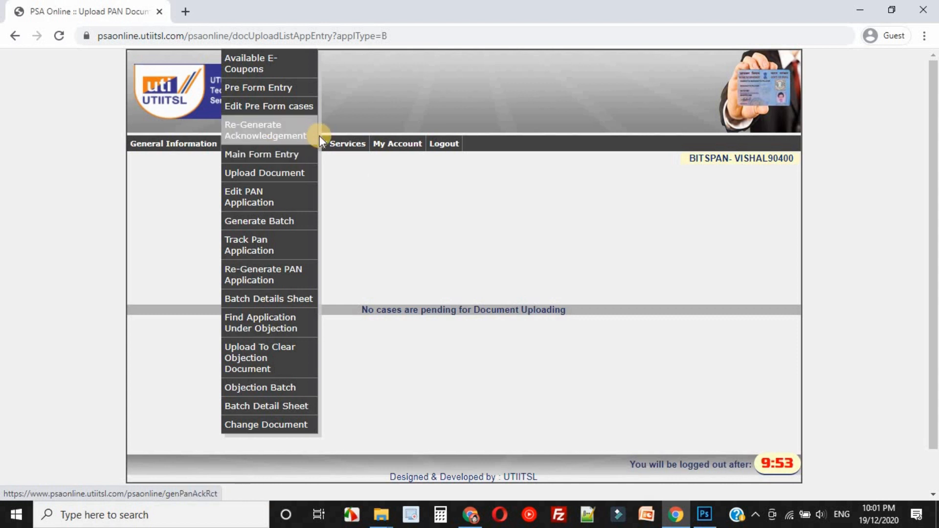
{"action": "left_click", "coordinate": [277, 220]}
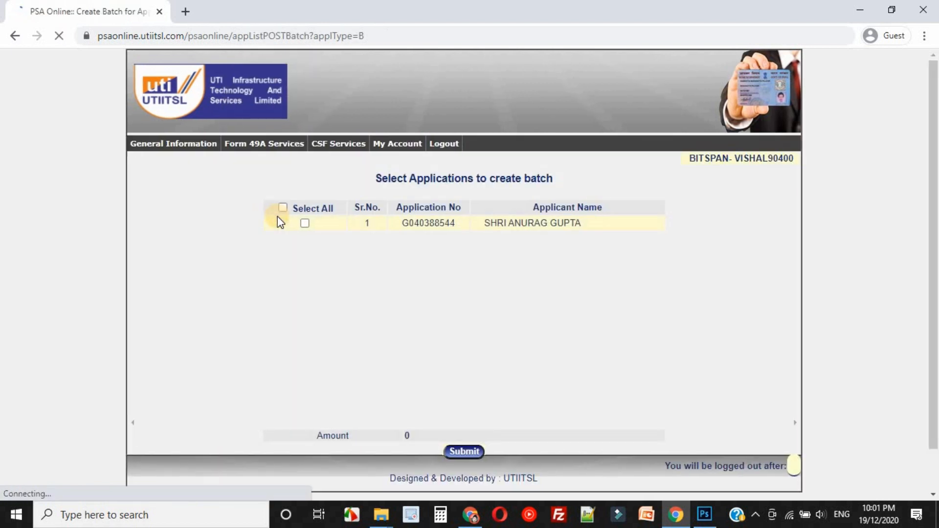
{"action": "left_click", "coordinate": [283, 217]}
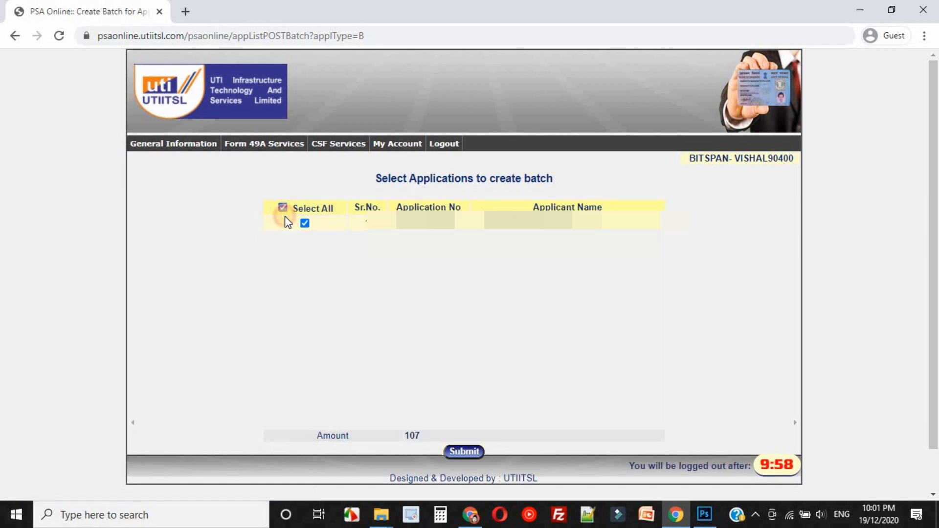
{"action": "left_click", "coordinate": [471, 452]}
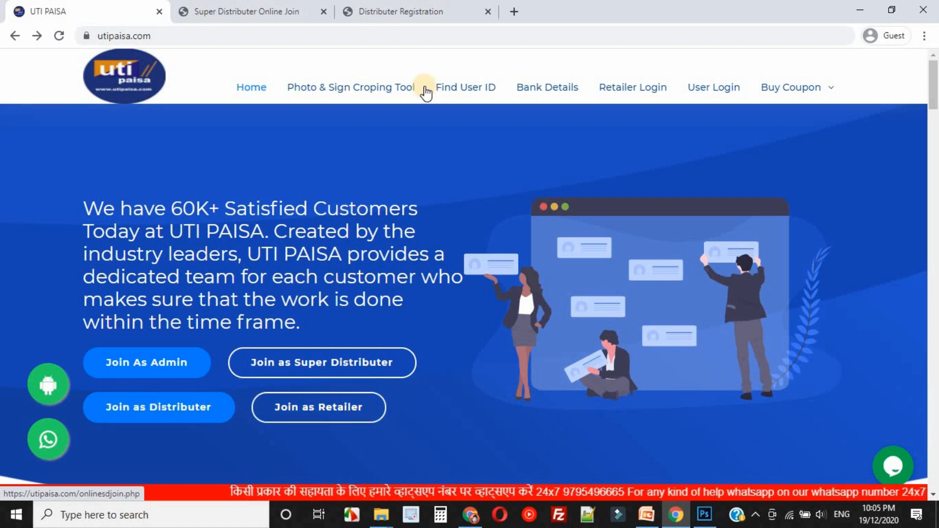
Review the Distributer Registration Form with its fee and required fields, and return to the UTI Paisa home page.
{"action": "left_click", "coordinate": [411, 11]}
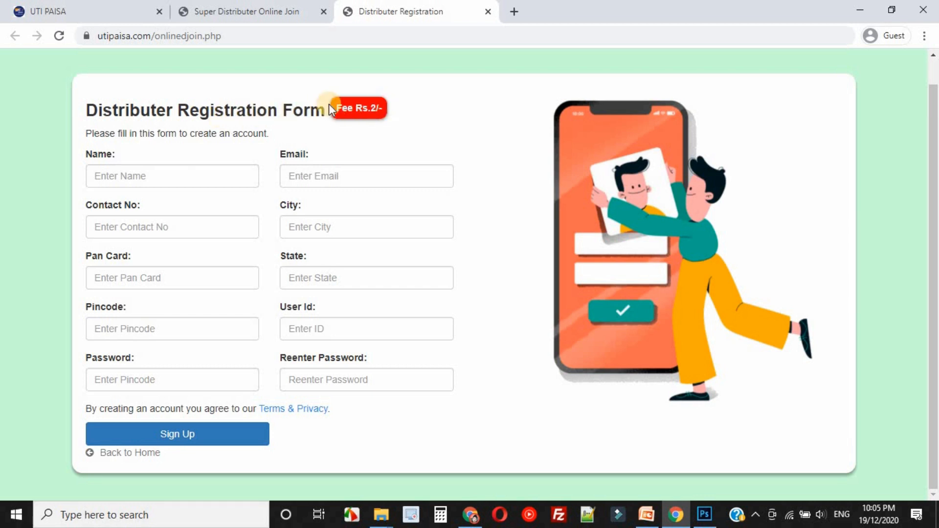
{"action": "double_click", "coordinate": [113, 104]}
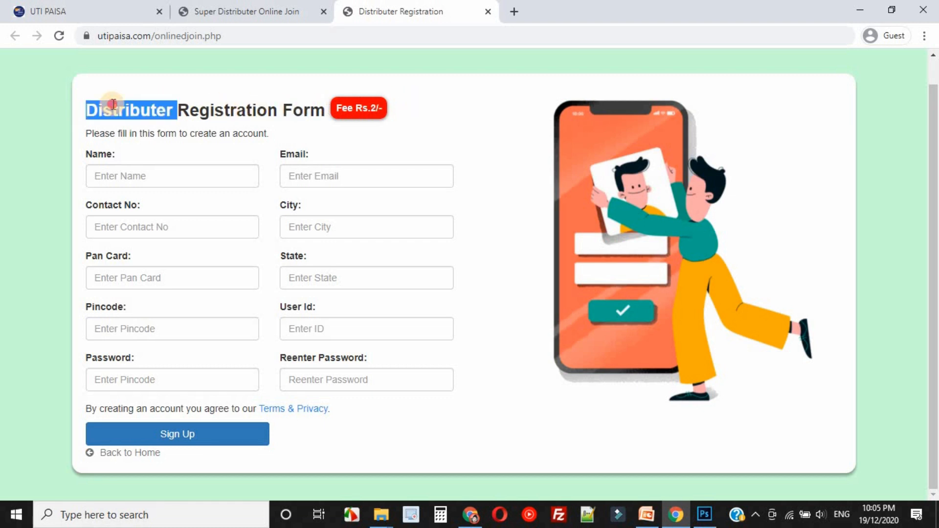
{"action": "triple_click", "coordinate": [114, 104]}
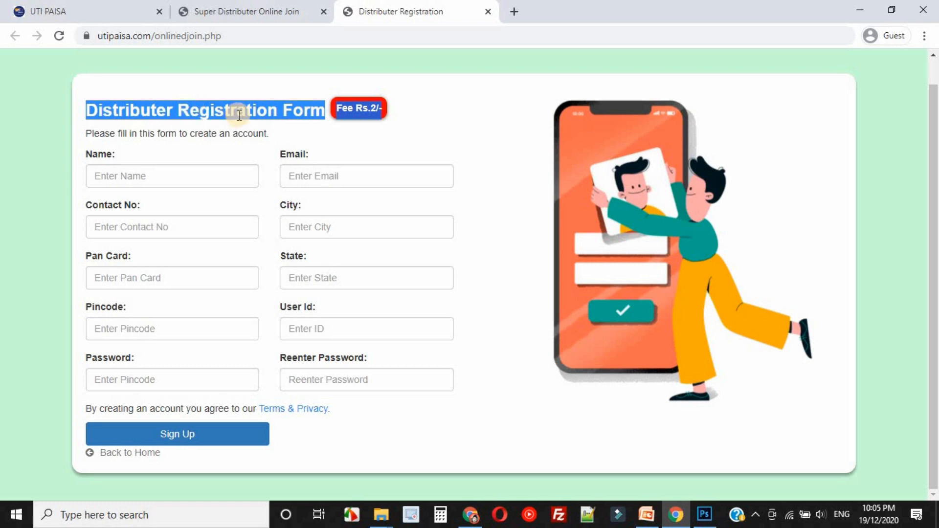
{"action": "left_click", "coordinate": [66, 11]}
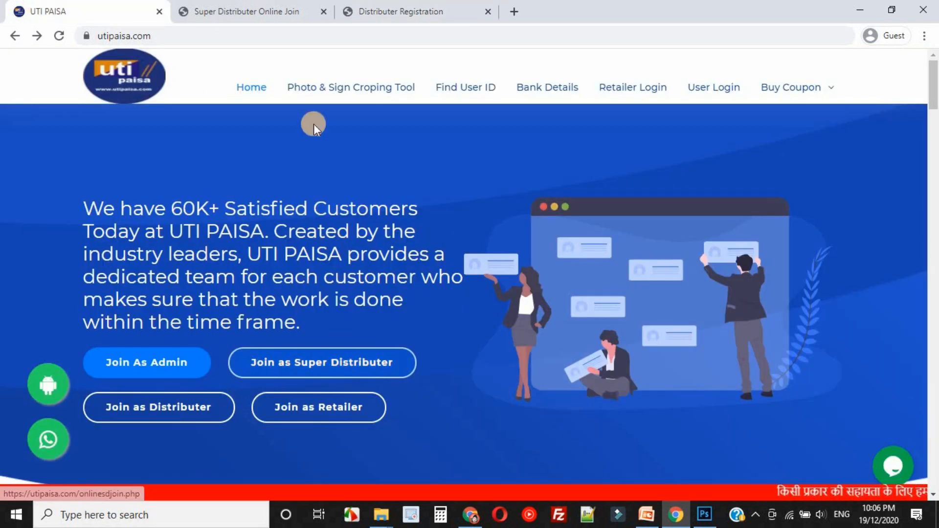
Review the Super Distributer Registration Form, compare it with the Distributer form and go back to the UTI Paisa home page.
{"action": "left_click", "coordinate": [261, 7]}
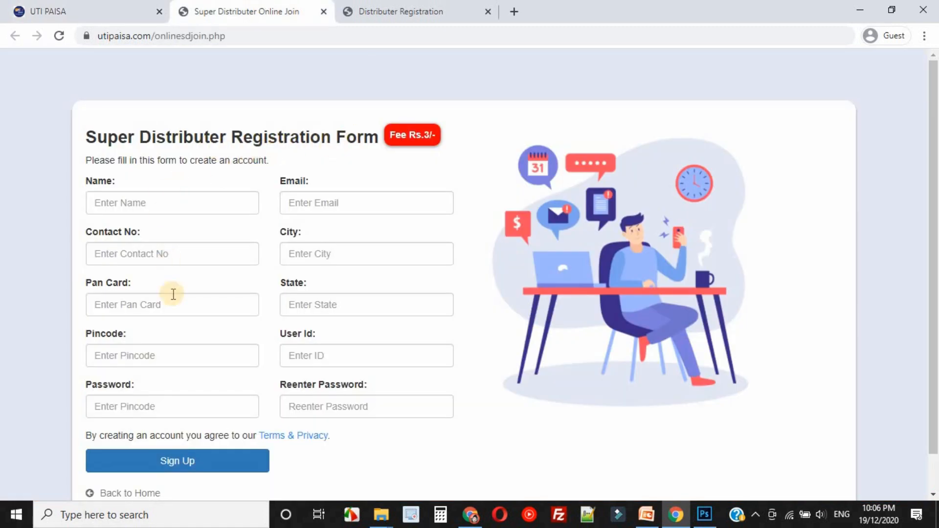
{"action": "scroll", "coordinate": [174, 338], "scroll_direction": "down", "scroll_amount": 1}
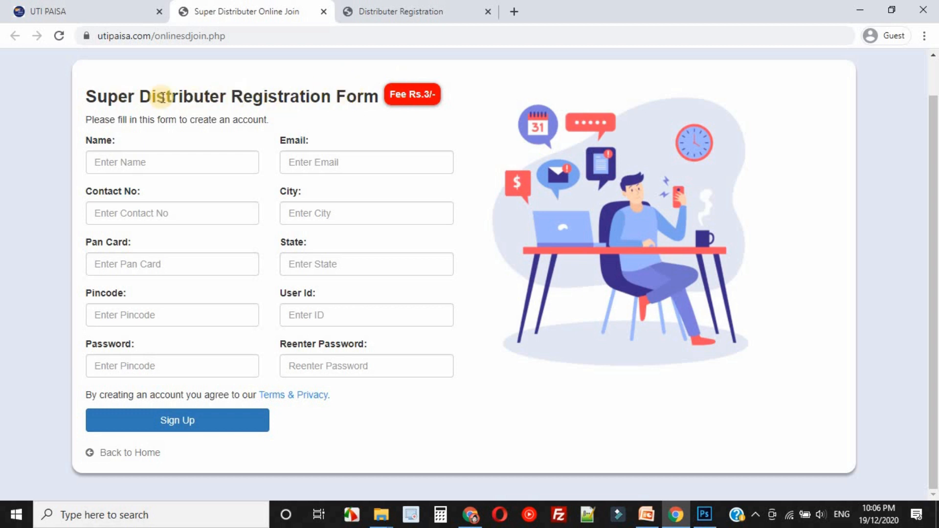
{"action": "left_click", "coordinate": [405, 13]}
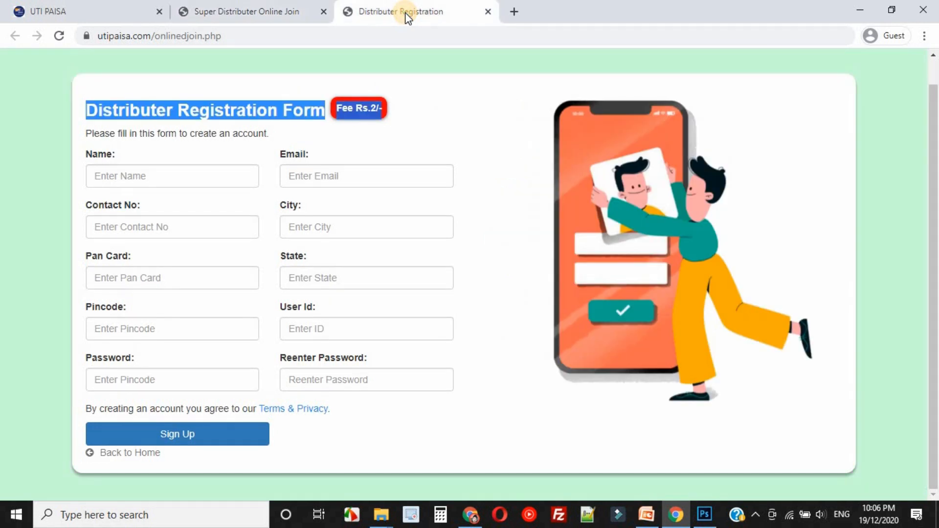
{"action": "left_click", "coordinate": [256, 104]}
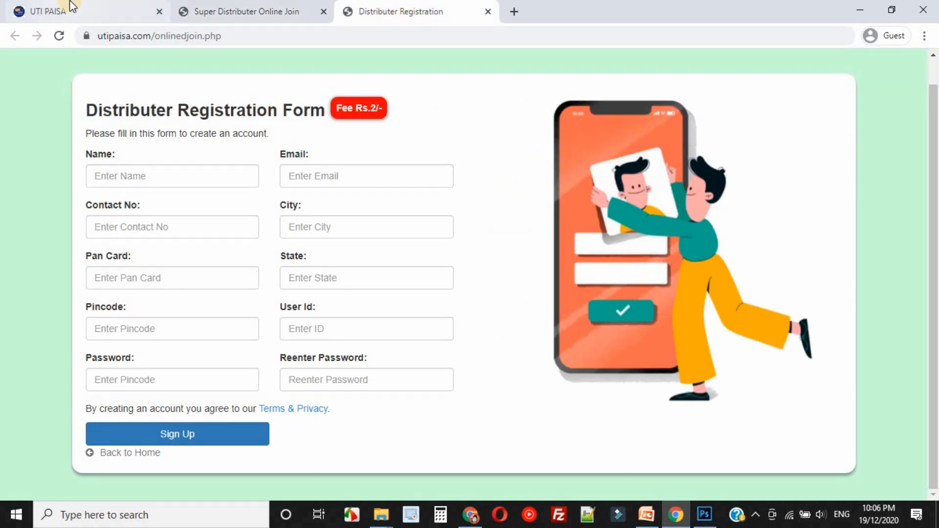
{"action": "left_click", "coordinate": [198, 9]}
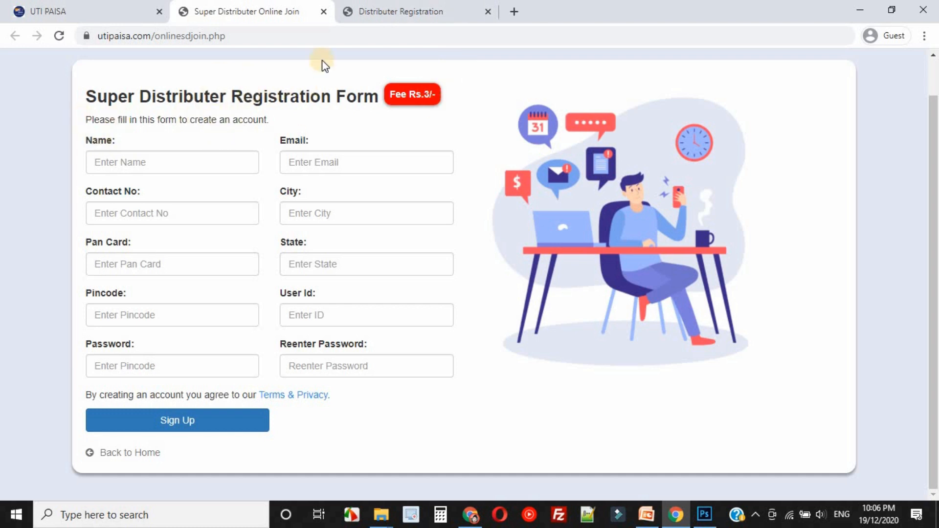
{"action": "left_click", "coordinate": [107, 17]}
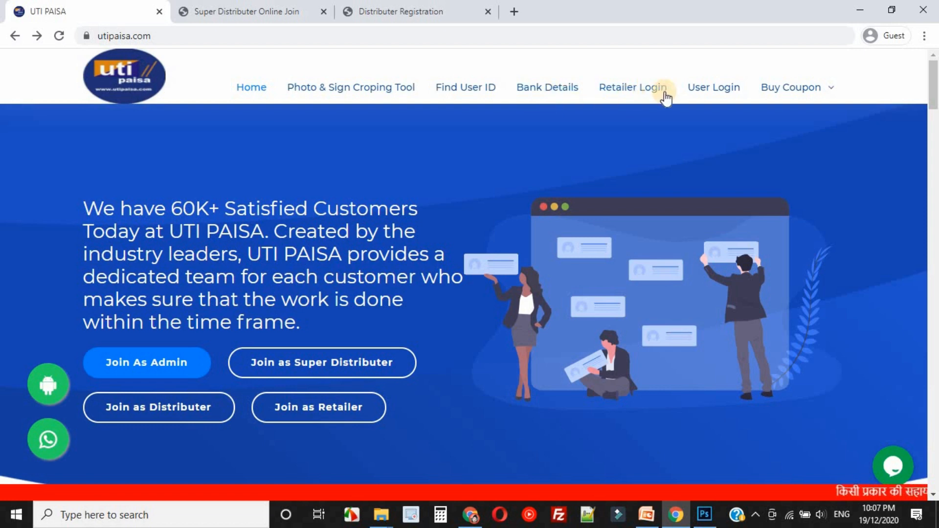
Open the User Login form, check the user ID and password fields of the Super Distributer registration, and return to the login.
{"action": "left_click", "coordinate": [717, 96]}
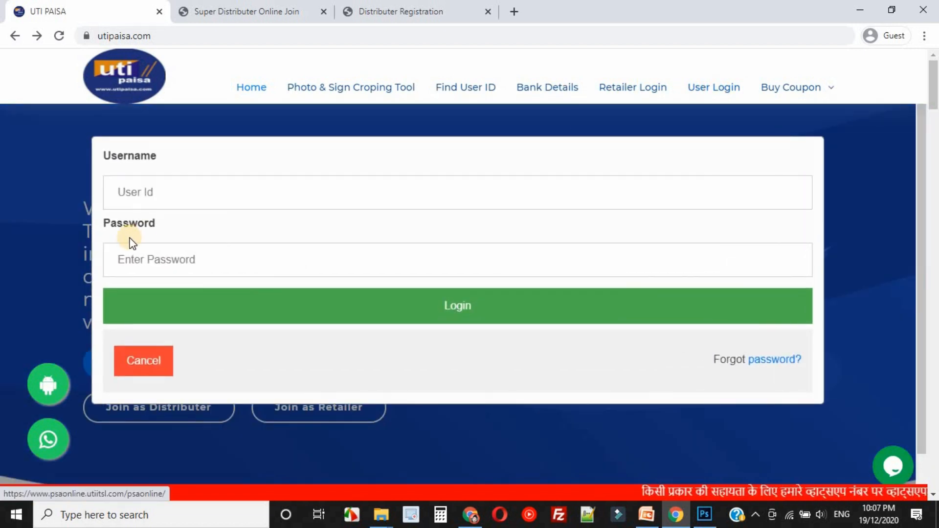
{"action": "left_click", "coordinate": [147, 193]}
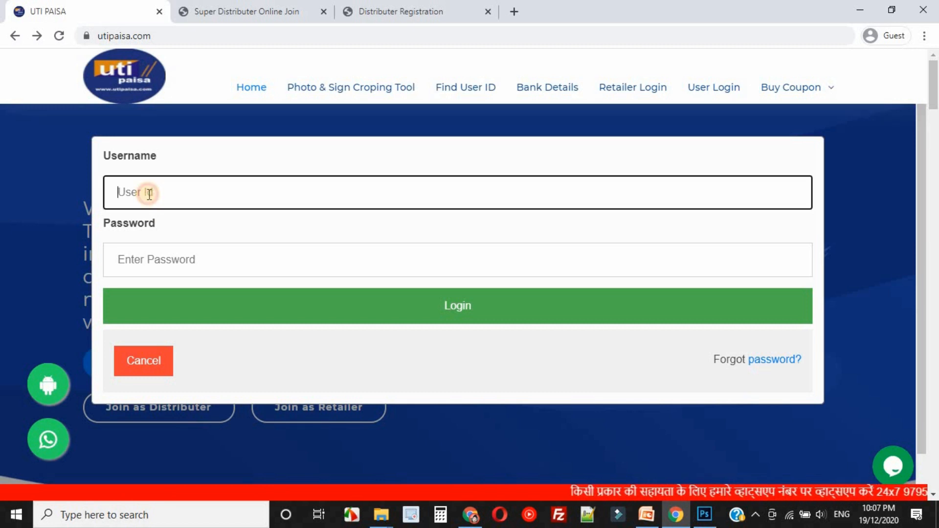
{"action": "left_click", "coordinate": [282, 11]}
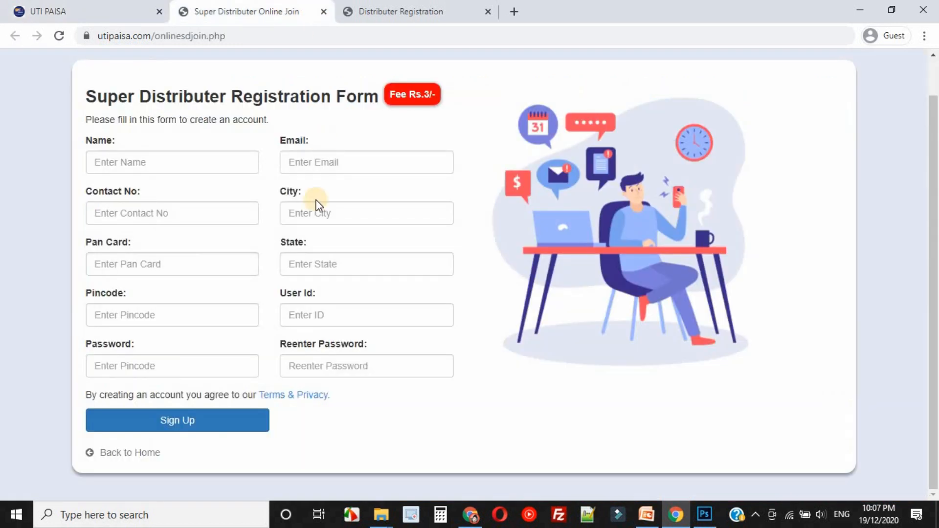
{"action": "left_click", "coordinate": [312, 367]}
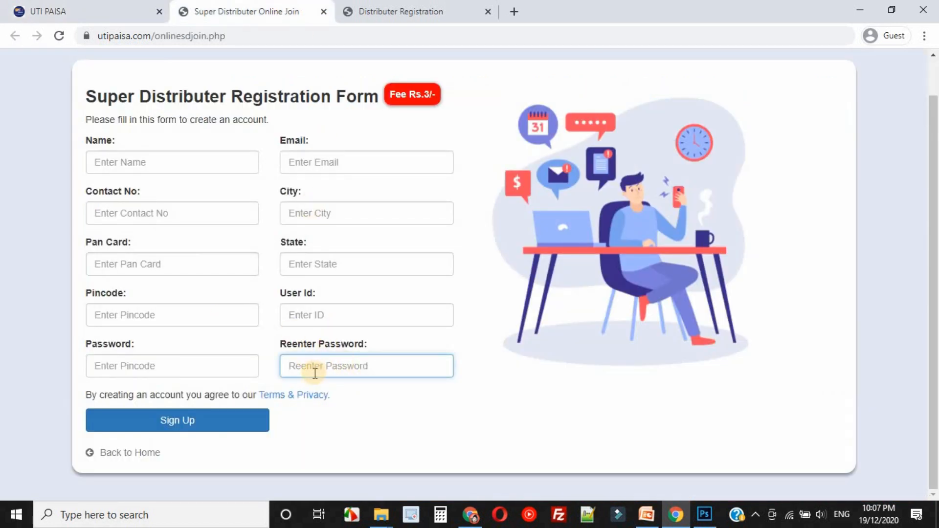
{"action": "left_click", "coordinate": [95, 16]}
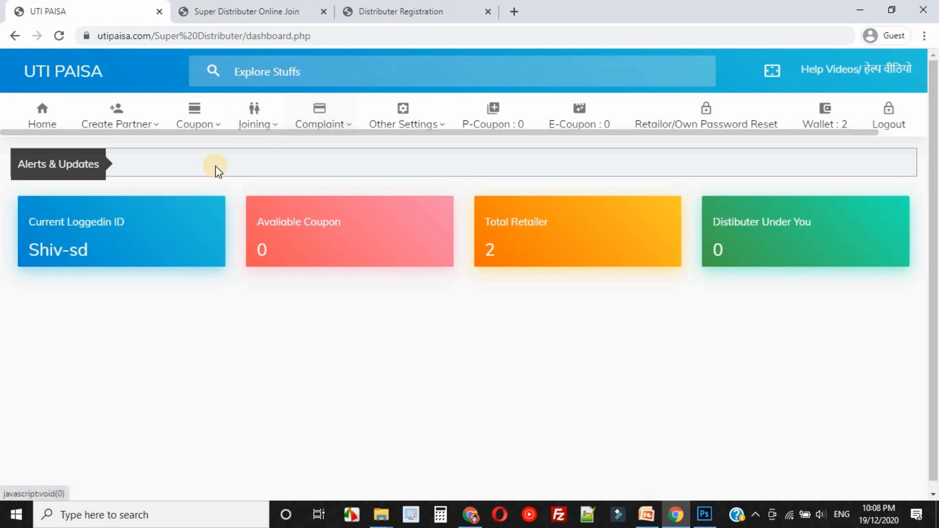
Open the Create Retailer and Create Distributer account forms from the super distributer dashboard and examine their required details.
{"action": "left_click", "coordinate": [124, 126]}
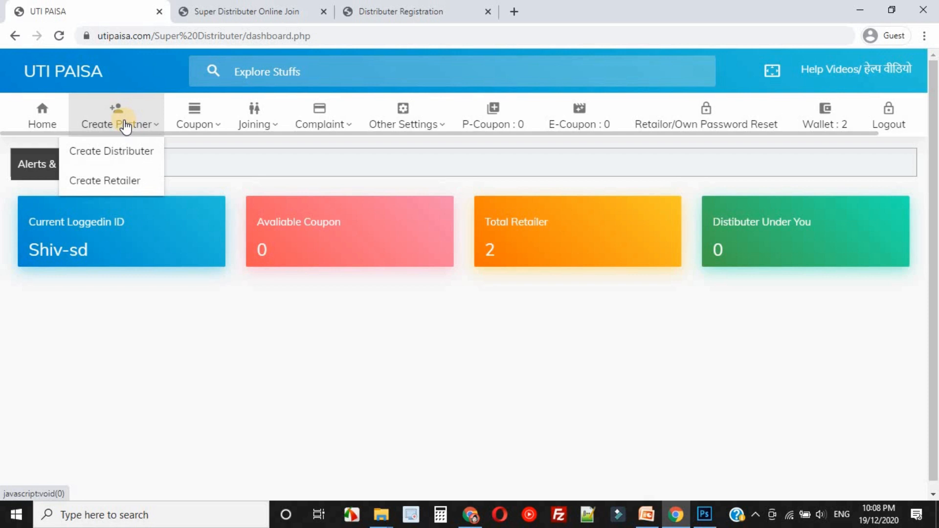
{"action": "left_click", "coordinate": [122, 185]}
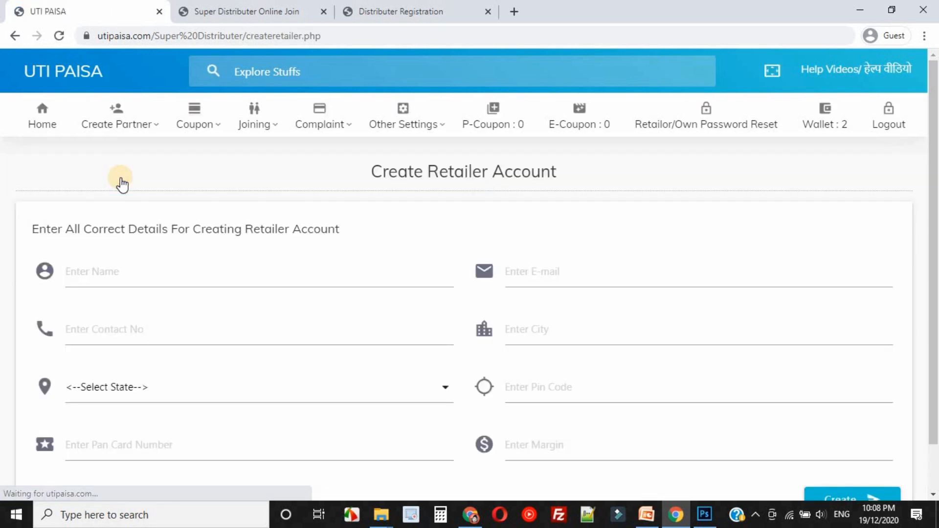
{"action": "triple_click", "coordinate": [390, 170]}
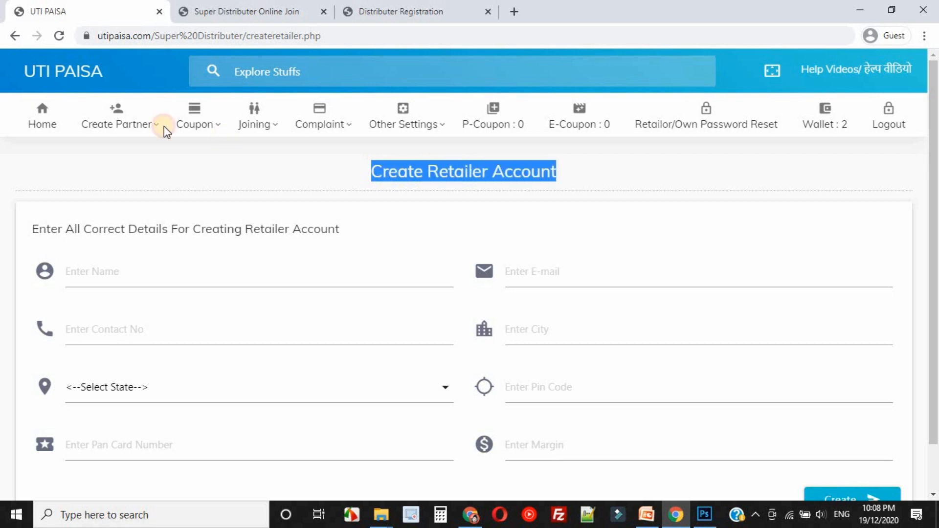
{"action": "mouse_move", "coordinate": [145, 125]}
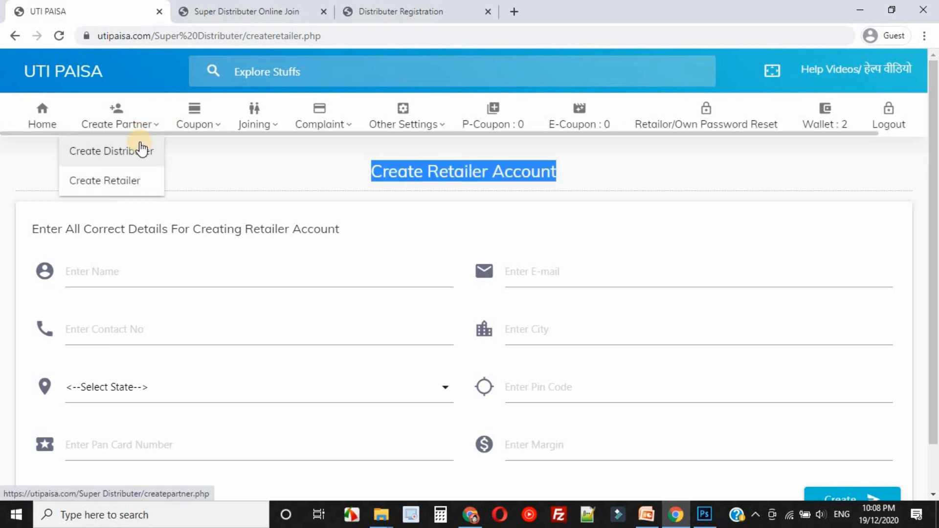
{"action": "left_click", "coordinate": [141, 150]}
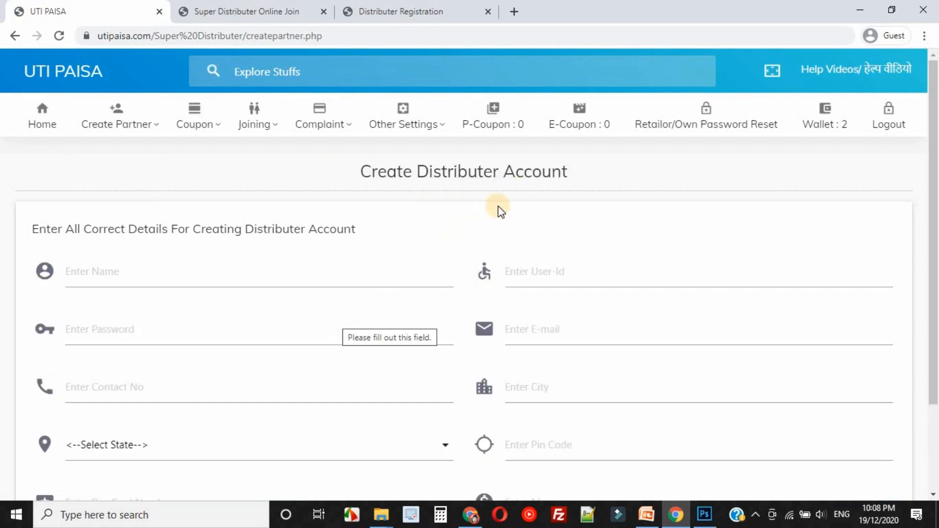
Check the wallet and E-Coupon entries on the dashboard, and open Bank Account Setup to view the required bank details.
{"action": "left_click", "coordinate": [837, 132]}
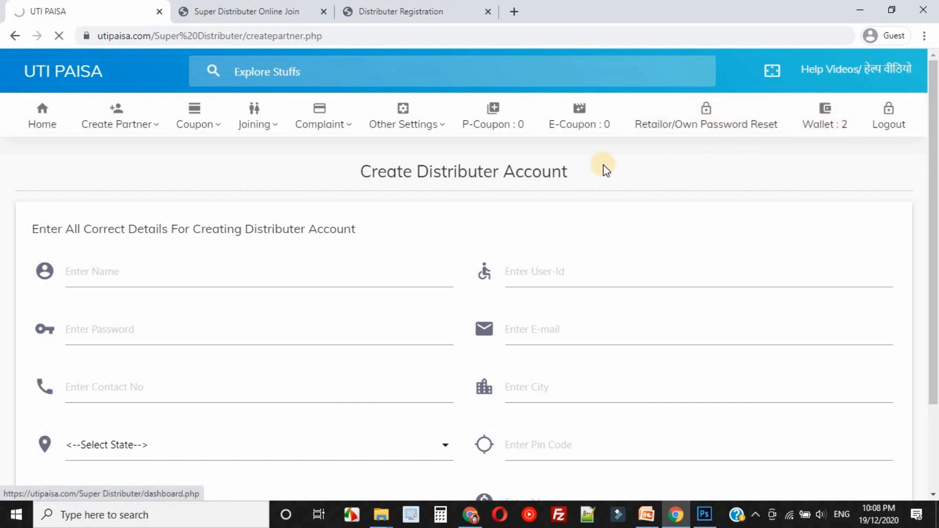
{"action": "left_click", "coordinate": [580, 124]}
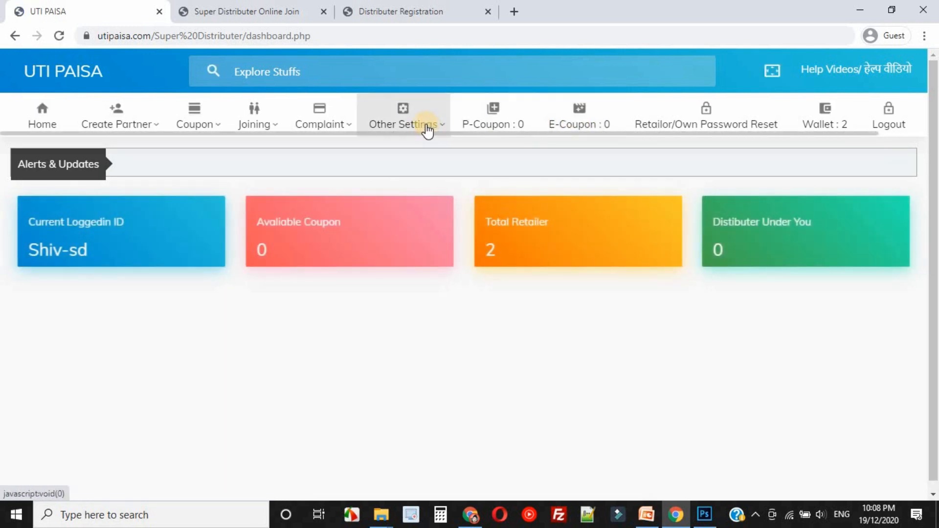
{"action": "left_click", "coordinate": [428, 129]}
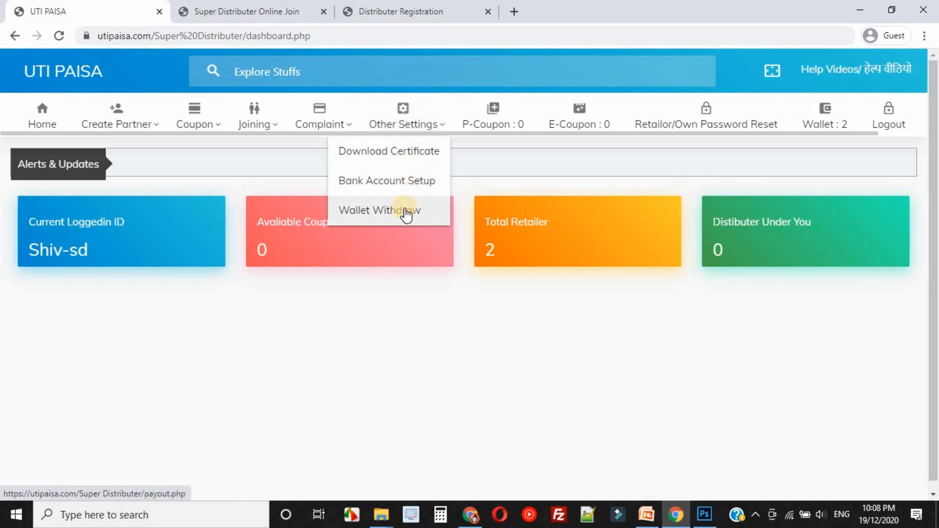
{"action": "left_click", "coordinate": [404, 184]}
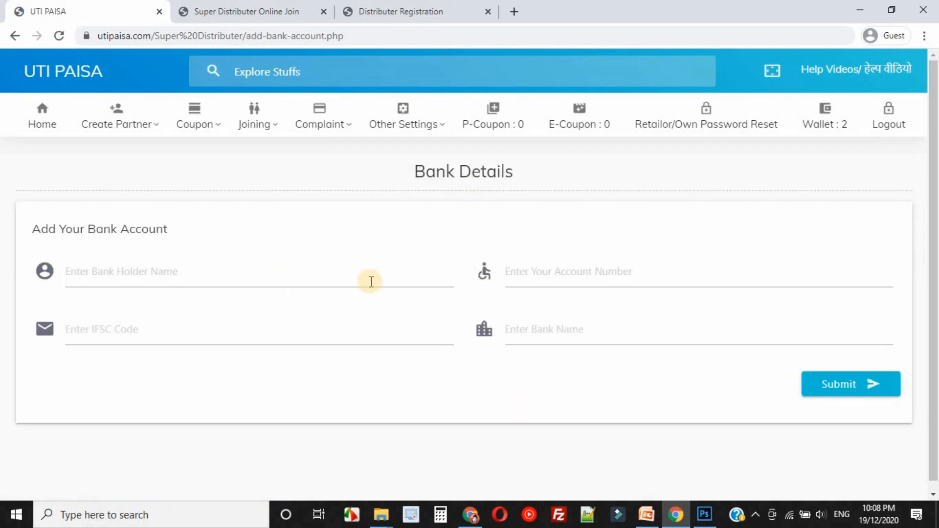
Try to open Wallet Withdraw in the super distributer account and dismiss the alert.
{"action": "left_click", "coordinate": [405, 123]}
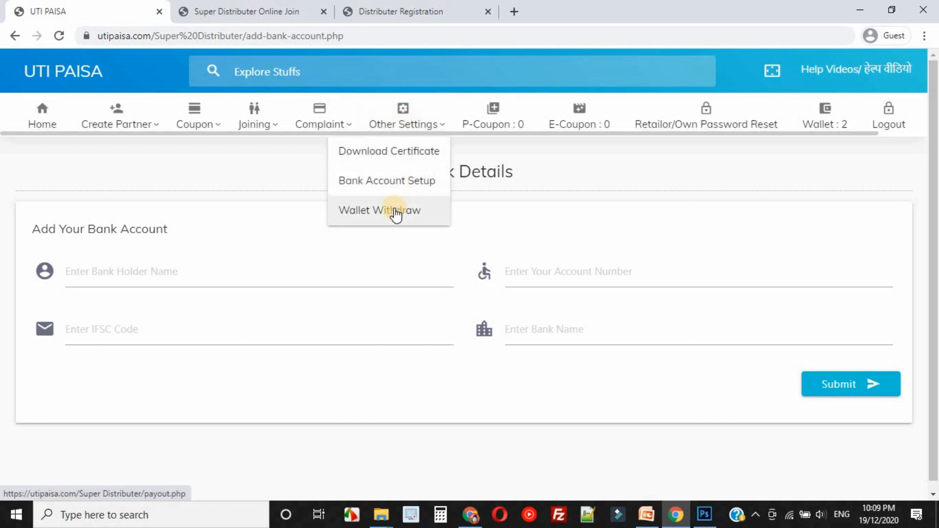
{"action": "left_click", "coordinate": [396, 211]}
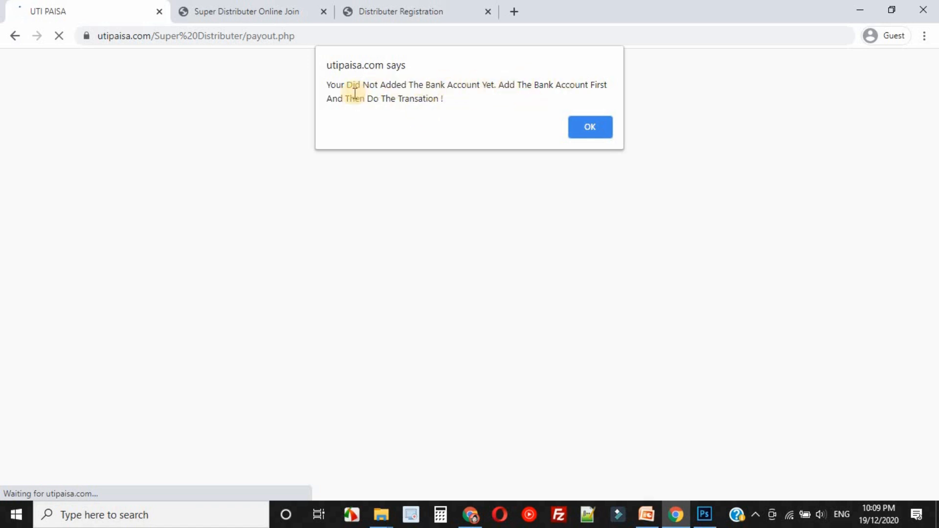
{"action": "left_click", "coordinate": [602, 131]}
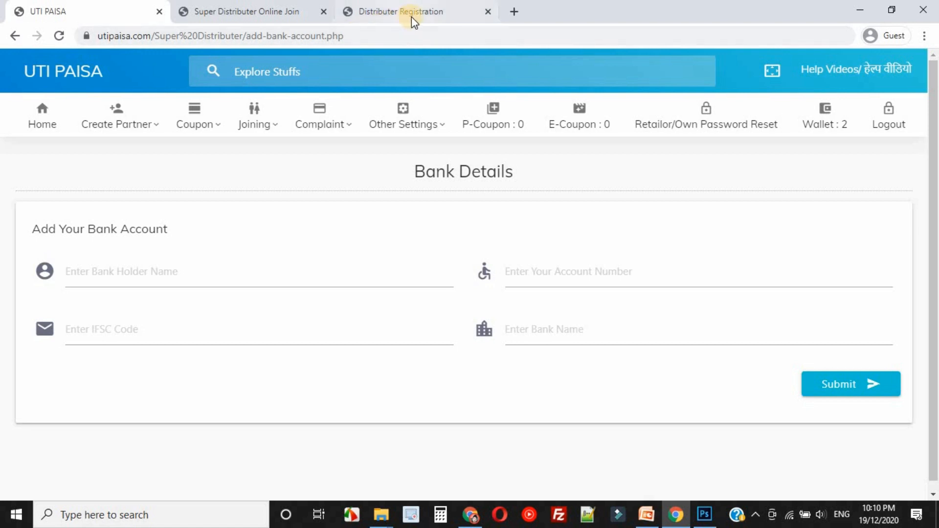
Find the WhatsApp number and support e-mail in the Contact Us section of the UTI Paisa home page and highlight each.
{"action": "left_click", "coordinate": [272, 13]}
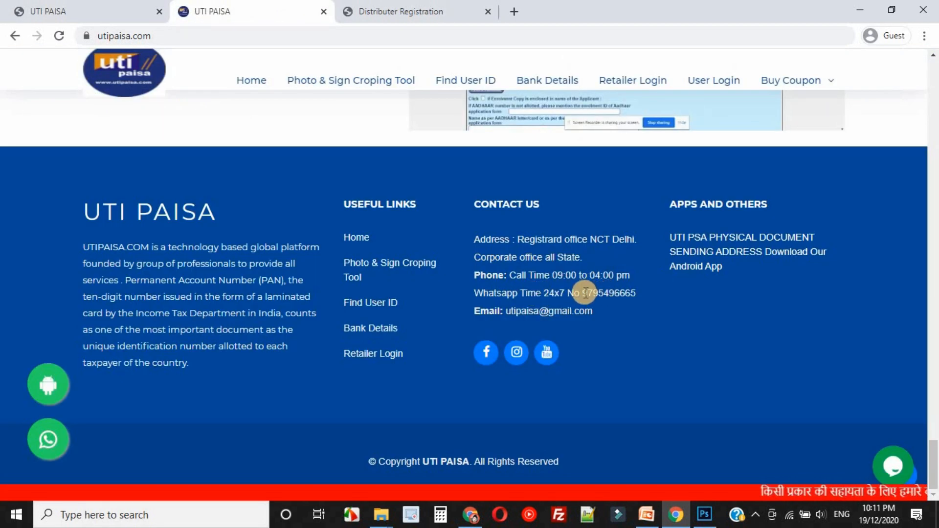
{"action": "left_click_drag", "start_coordinate": [583, 292], "coordinate": [617, 295]}
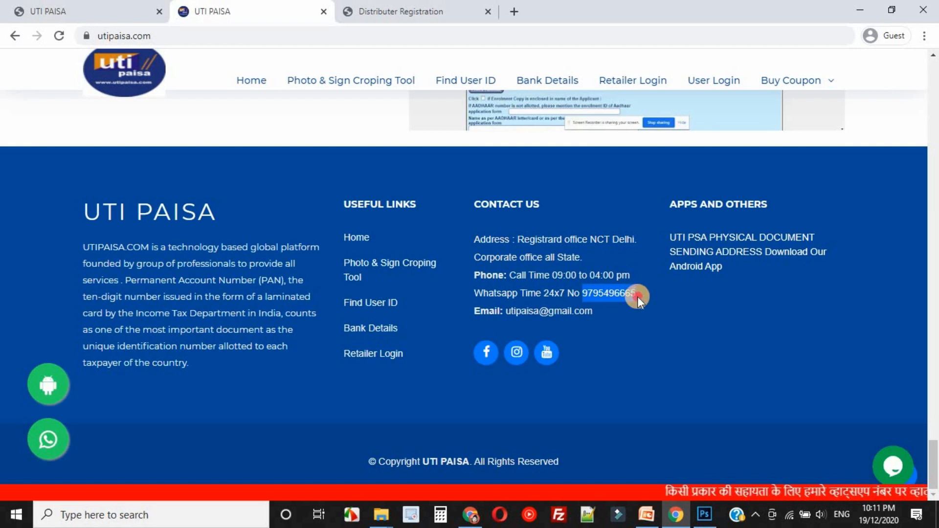
{"action": "left_click", "coordinate": [638, 297]}
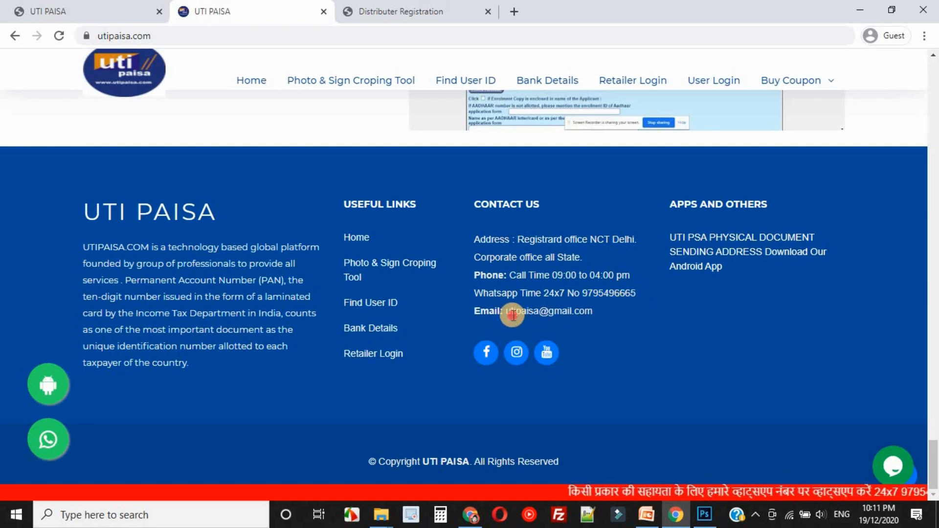
{"action": "left_click_drag", "start_coordinate": [512, 316], "coordinate": [590, 316]}
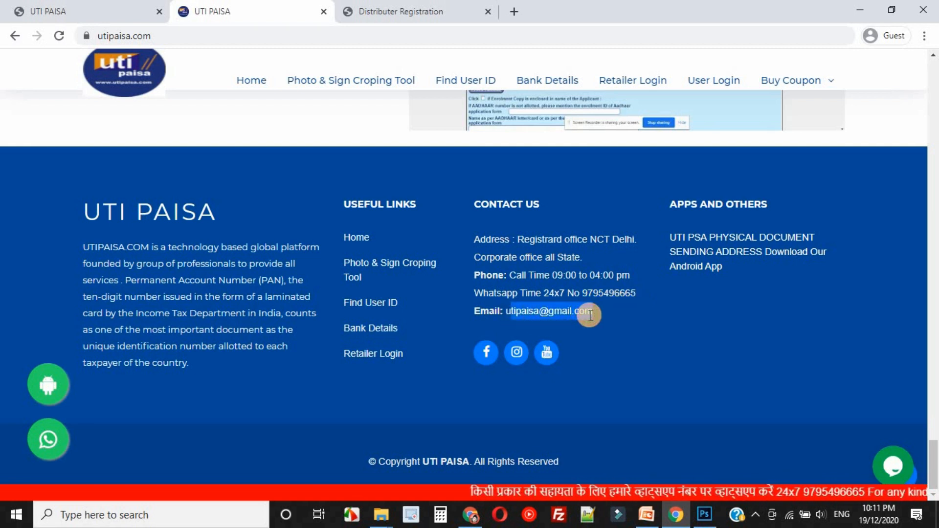